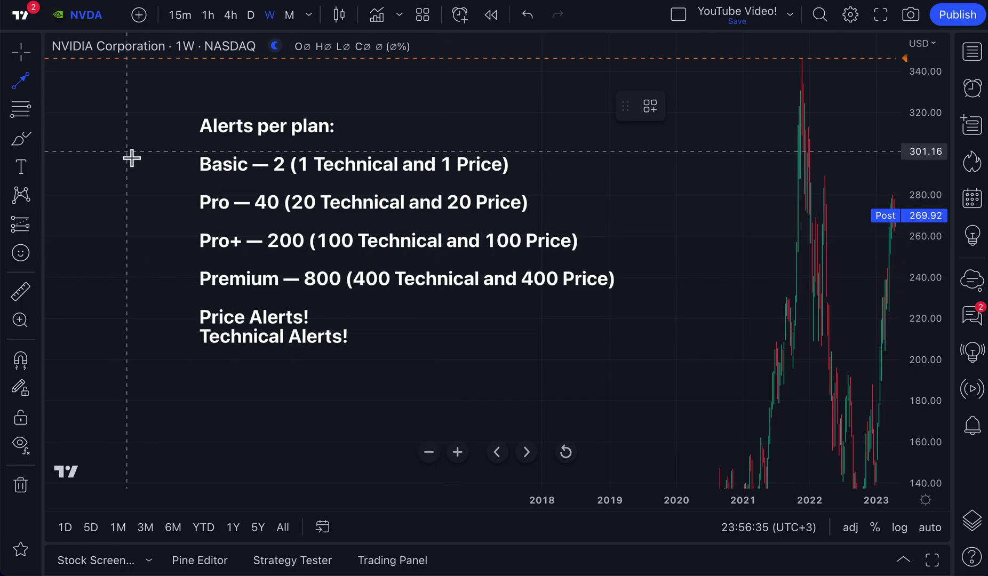
# - Draw red arrows pointing at the Basic and Pro lines of the alerts-per-plan text
pyautogui.click(113, 129)
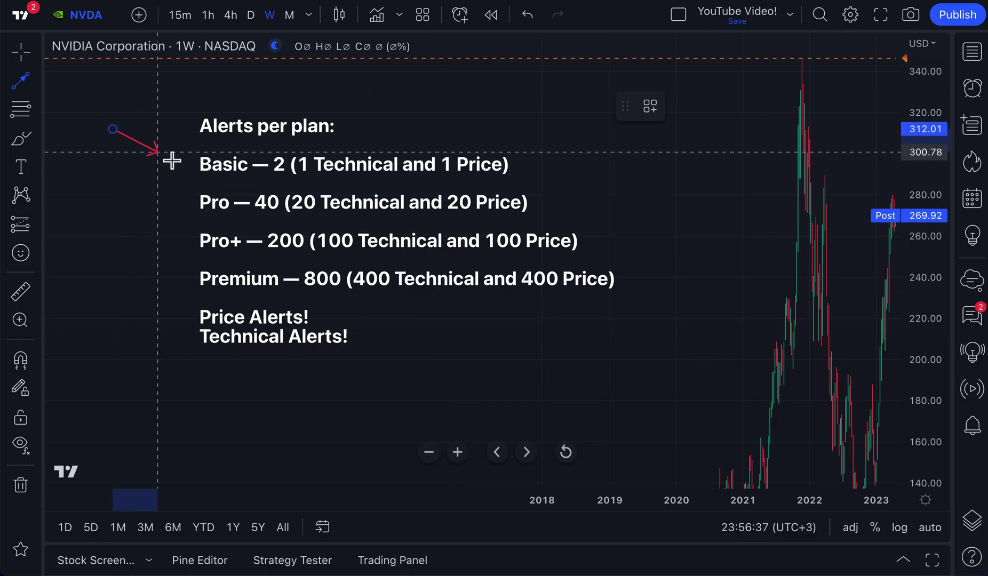
pyautogui.click(186, 159)
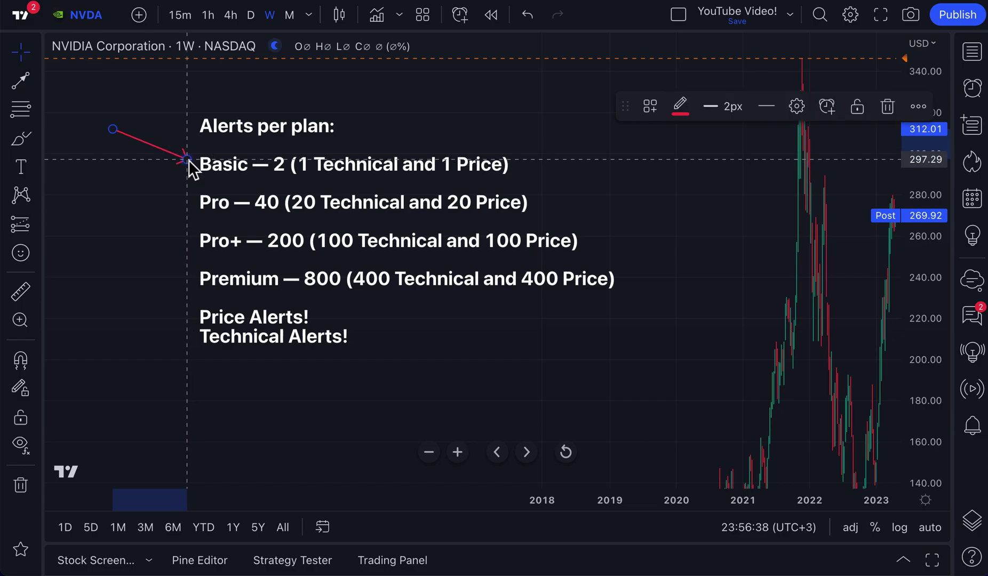
pyautogui.click(20, 87)
pyautogui.click(113, 178)
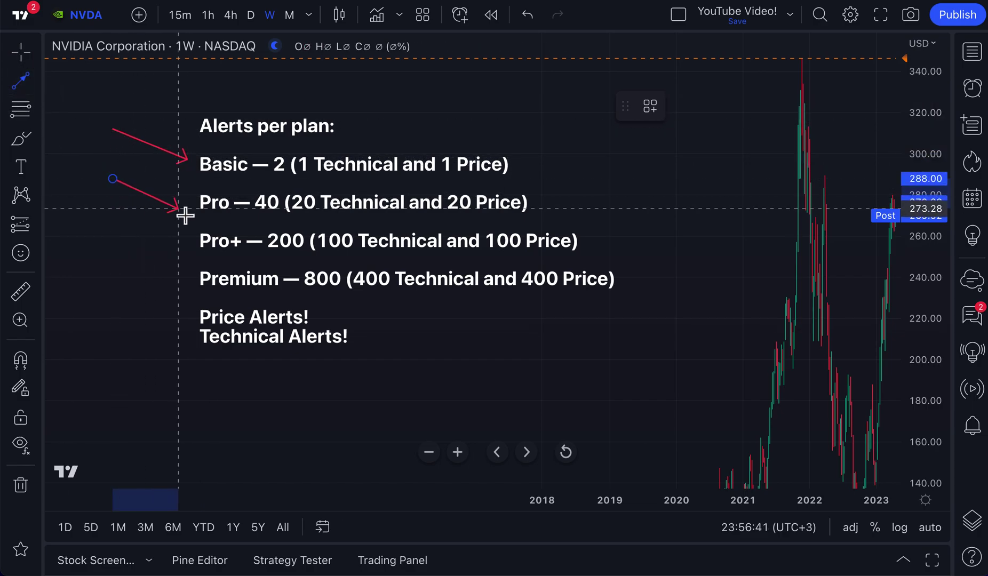
pyautogui.click(190, 198)
# - Draw red arrows pointing at the Pro+ and Premium lines of the plan text
pyautogui.click(28, 91)
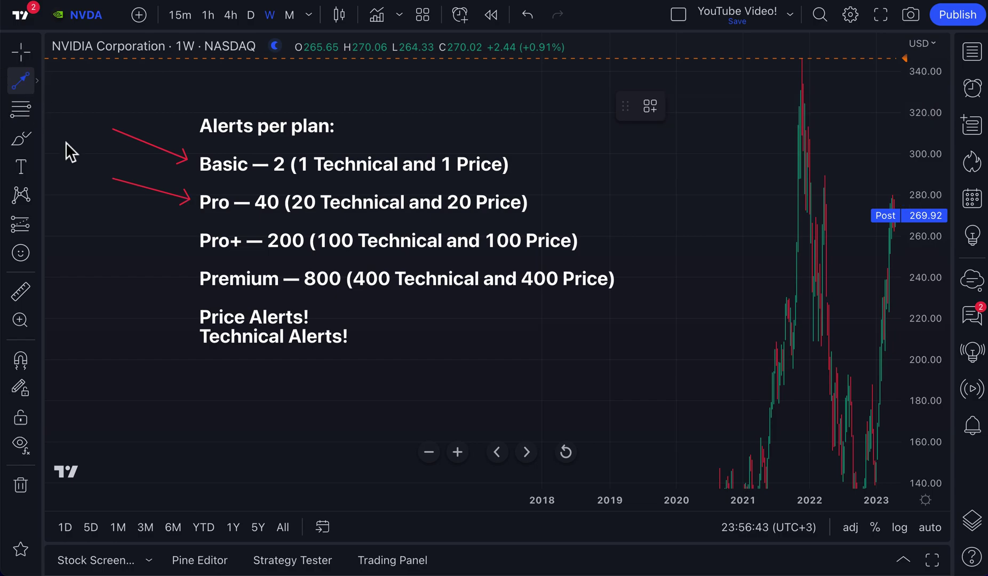
pyautogui.click(111, 222)
pyautogui.click(186, 240)
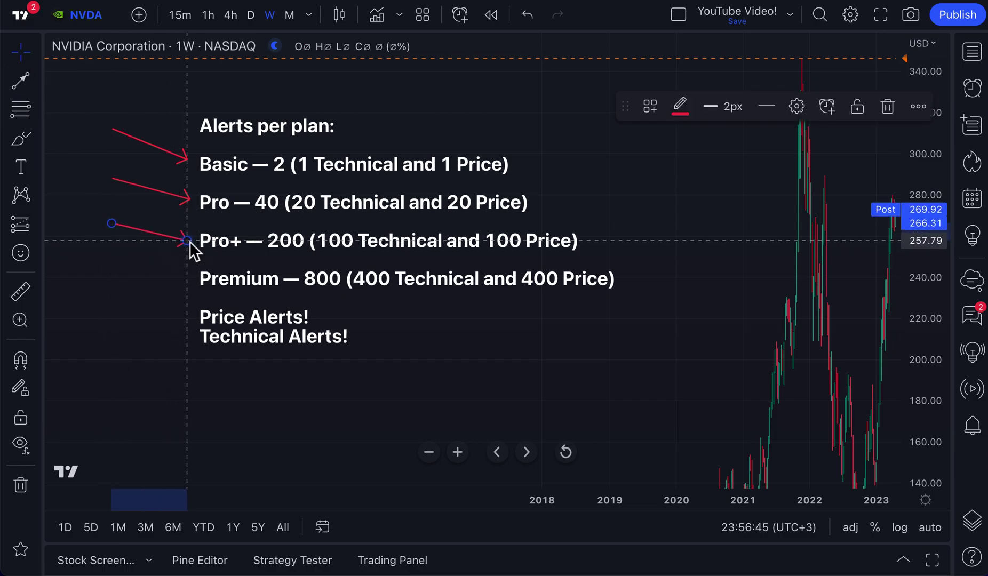
pyautogui.click(17, 87)
pyautogui.click(118, 268)
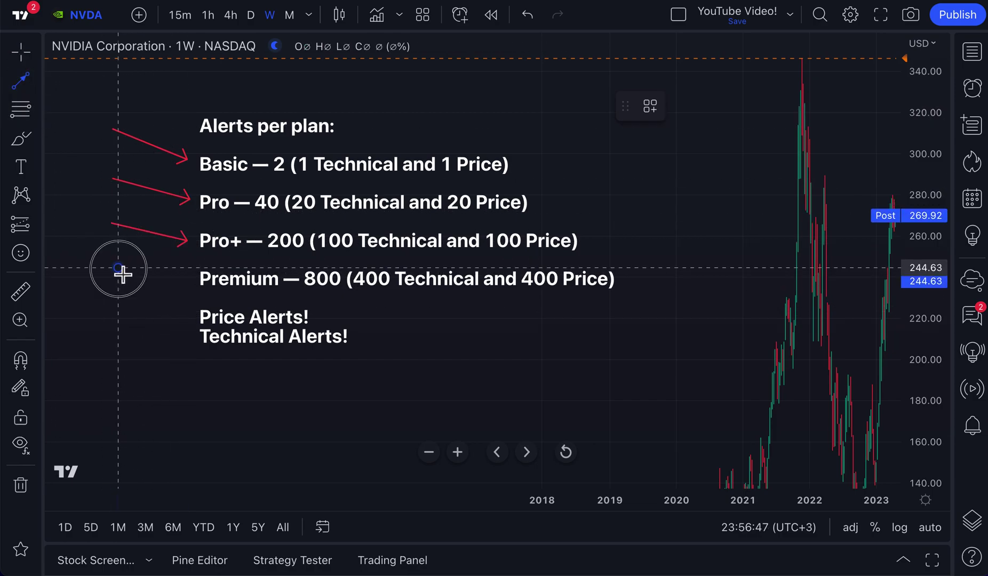
pyautogui.click(188, 278)
pyautogui.click(181, 342)
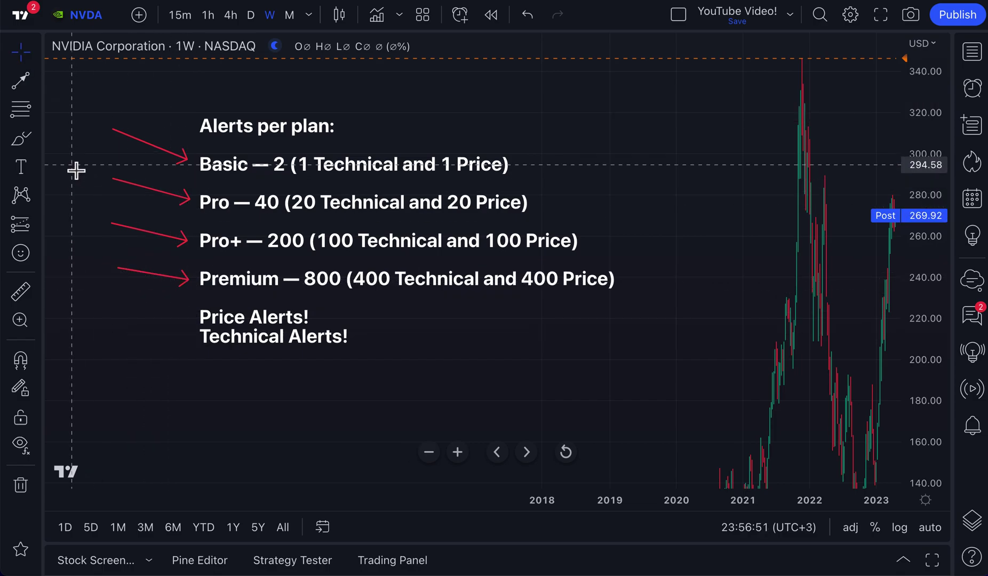
# - Brush a bracket around the "Price Alerts!" and "Technical Alerts!" lines and recolour it blue
pyautogui.click(22, 143)
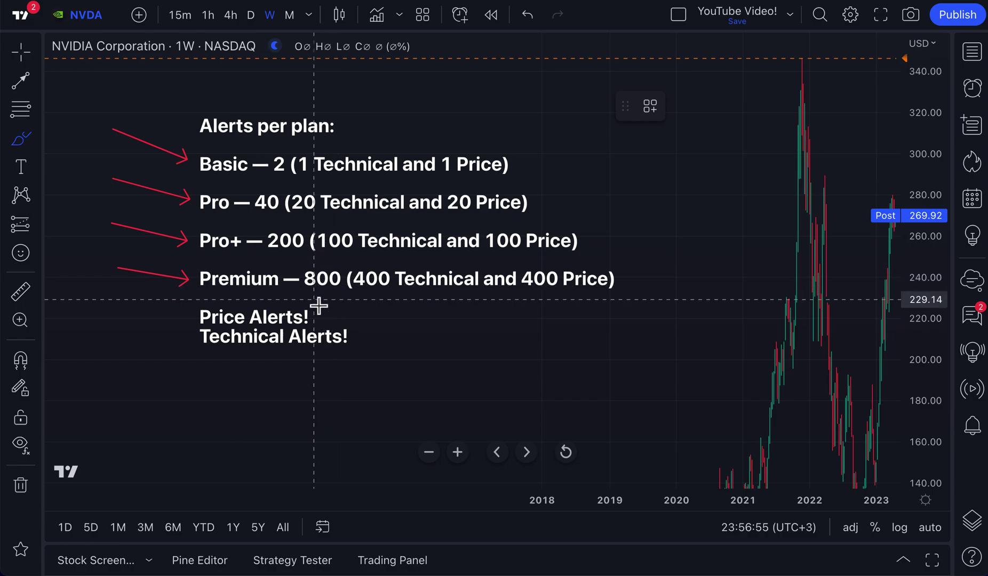
pyautogui.moveTo(307, 300)
pyautogui.mouseDown()
pyautogui.moveTo(350, 303)
pyautogui.moveTo(362, 353)
pyautogui.moveTo(324, 359)
pyautogui.mouseUp()
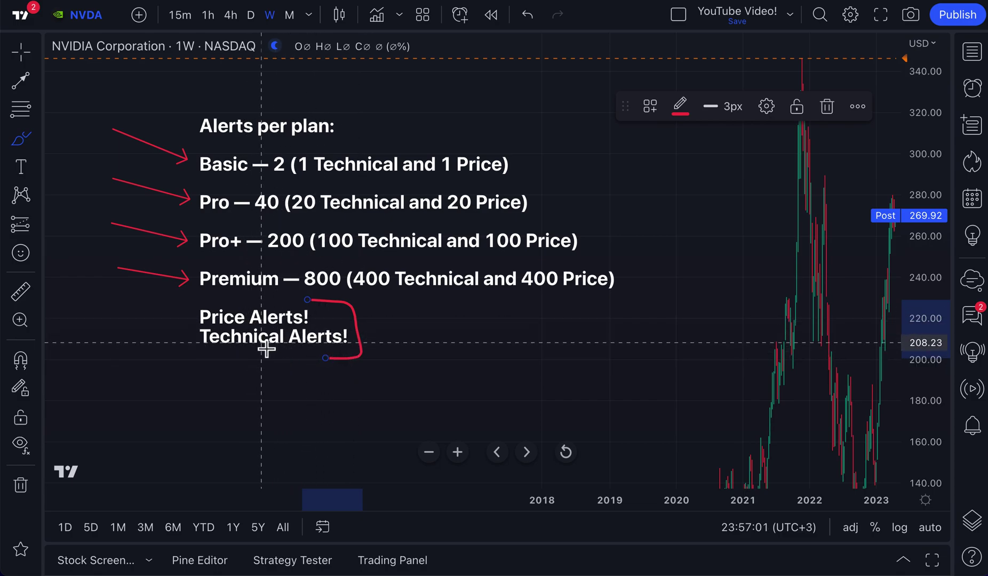
pyautogui.click(680, 107)
pyautogui.click(790, 160)
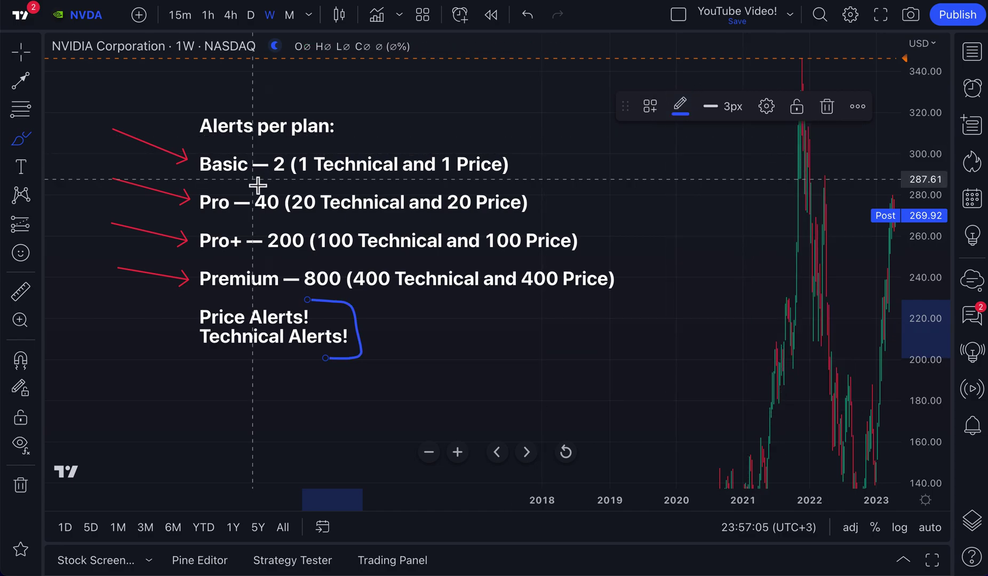
# - Underline Basic, the Pro+ 100 Technical and 100 Price amounts, and Premium with its 800, 400 Technical and 400 Price amounts in blue brush
pyautogui.moveTo(199, 180); pyautogui.dragTo(257, 186)
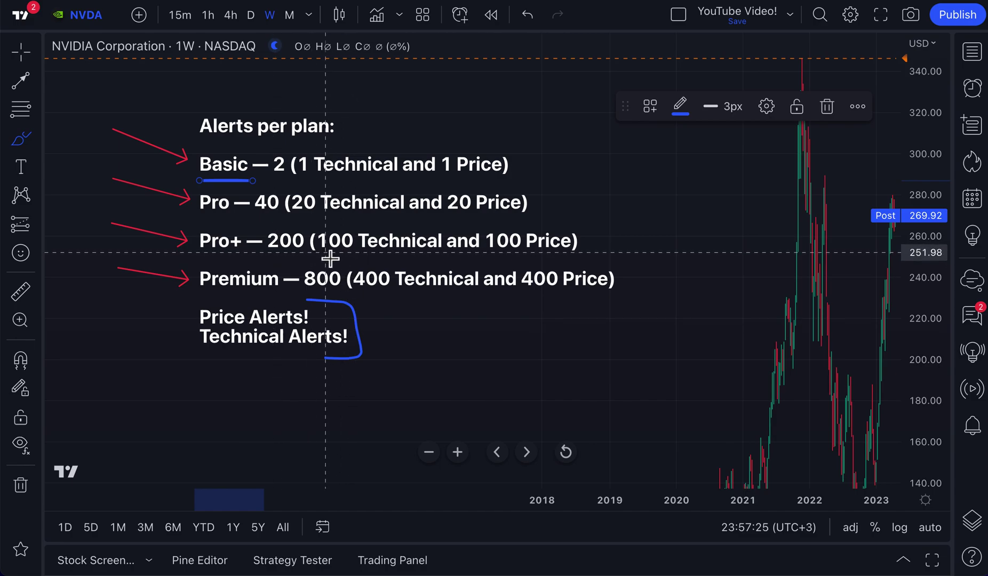
pyautogui.moveTo(322, 255); pyautogui.dragTo(412, 254)
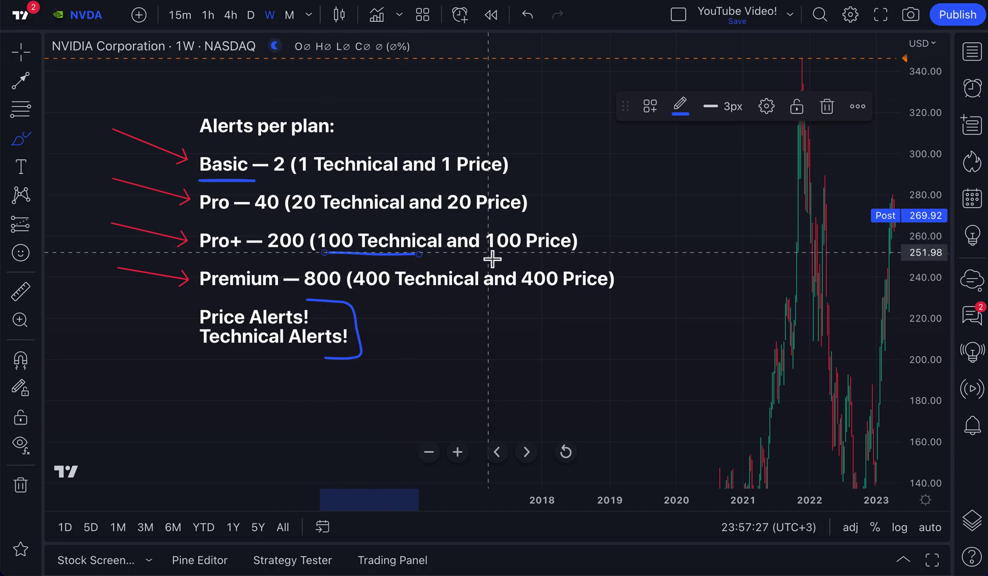
pyautogui.moveTo(489, 255); pyautogui.dragTo(574, 256)
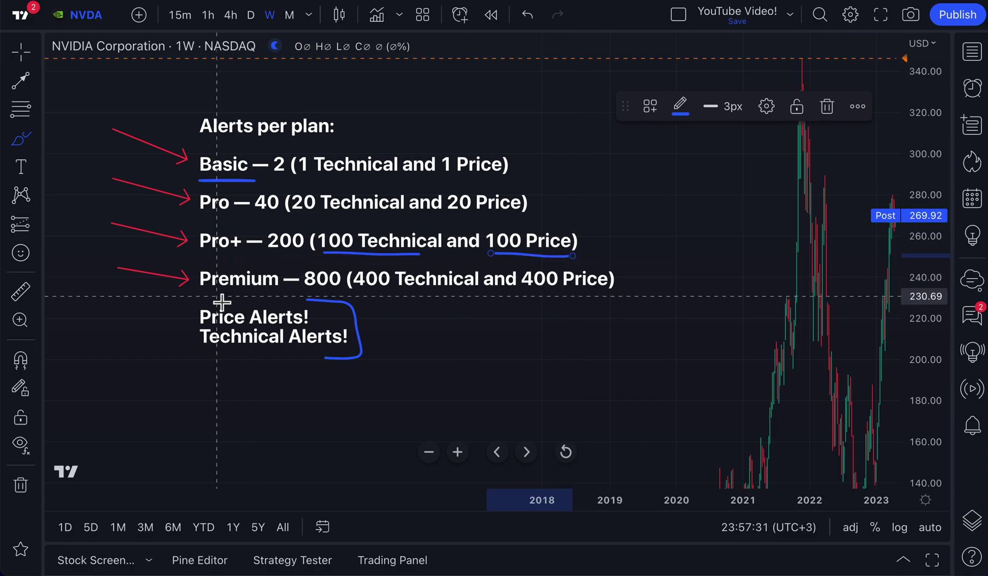
pyautogui.moveTo(195, 285)
pyautogui.mouseDown()
pyautogui.moveTo(199, 296)
pyautogui.moveTo(259, 302)
pyautogui.moveTo(282, 284)
pyautogui.moveTo(466, 297)
pyautogui.moveTo(365, 296)
pyautogui.mouseUp()
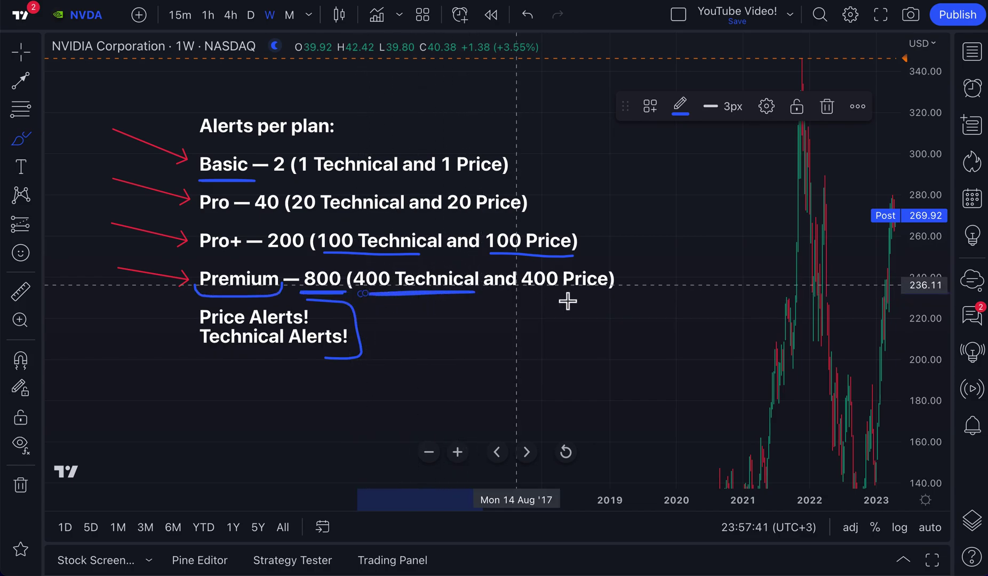
pyautogui.moveTo(523, 295); pyautogui.dragTo(588, 295)
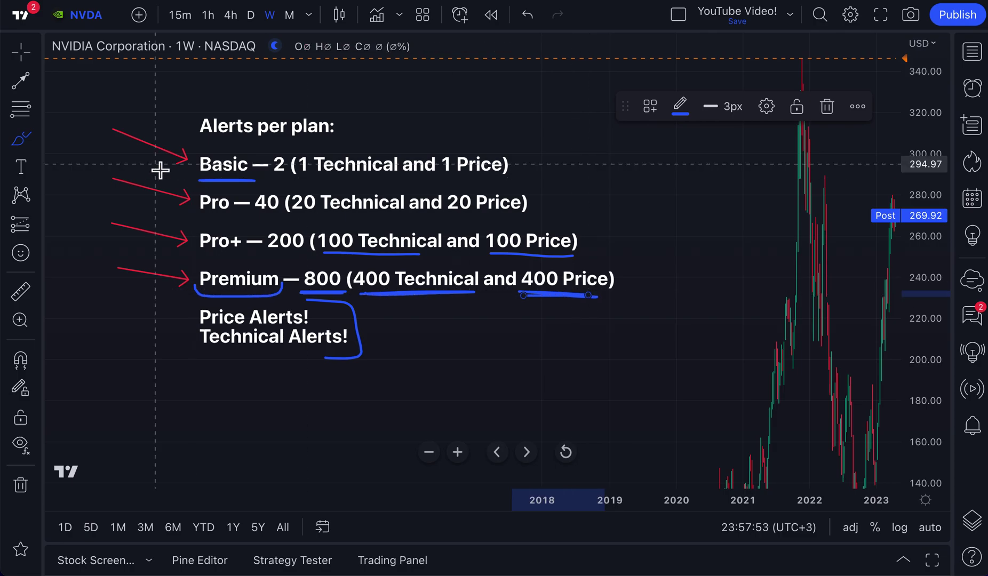
# - Select the plan text together with all arrows and brush marks on the chart and delete them
pyautogui.click(14, 60)
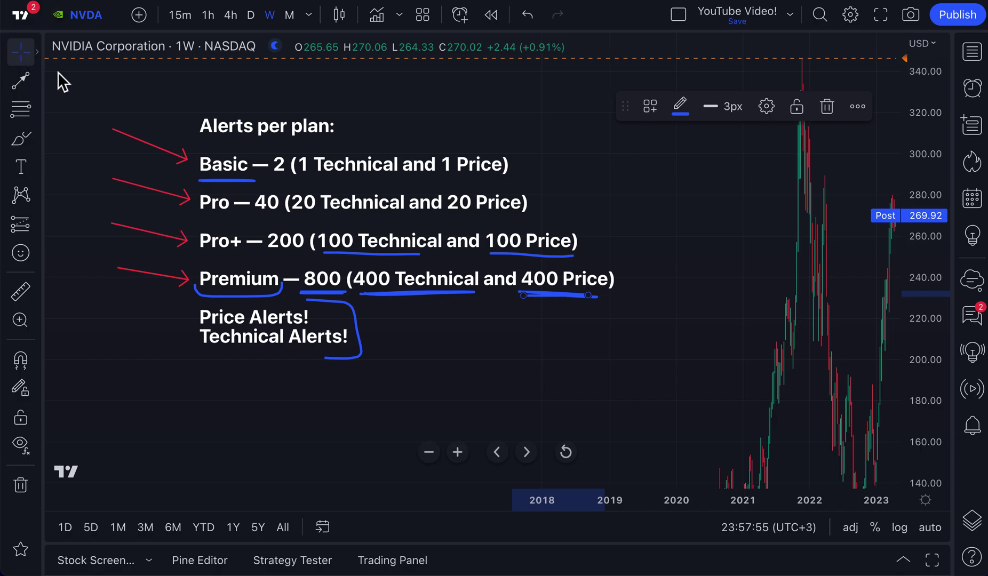
pyautogui.moveTo(96, 84); pyautogui.dragTo(667, 413)
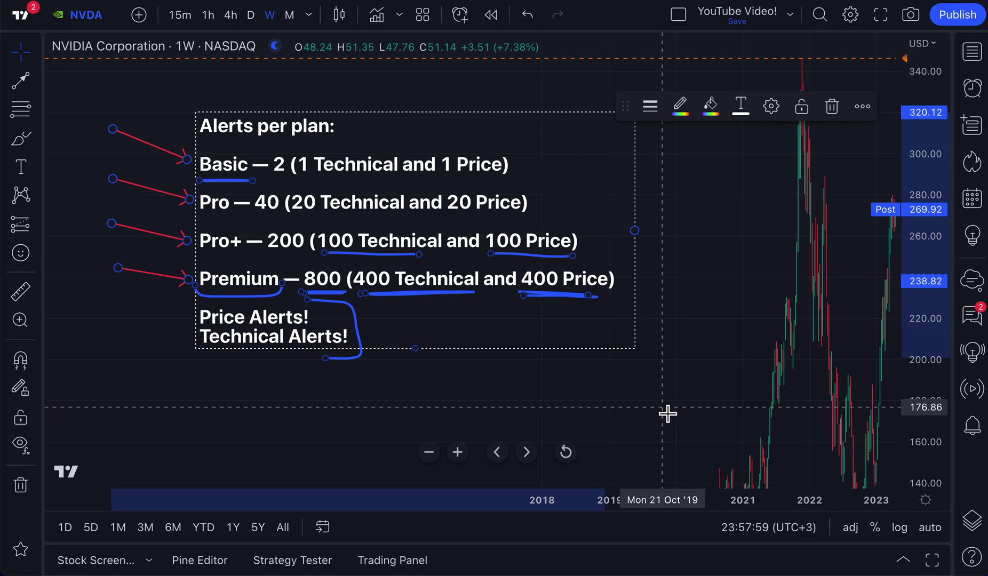
pyautogui.press('Delete')
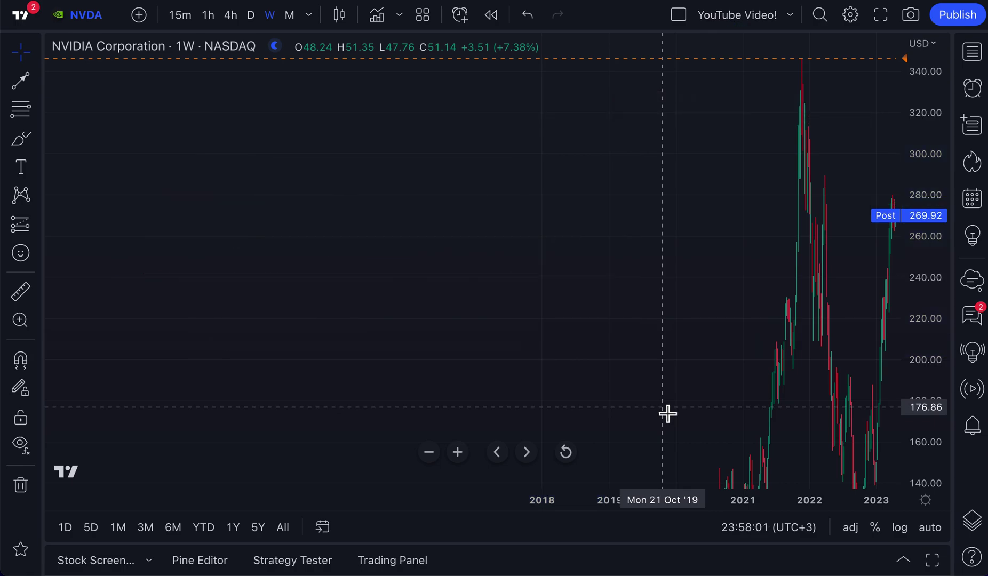
# - Show the NVDA chart on the daily timeframe with the year-to-date range and automatic price scaling
pyautogui.moveTo(710, 344); pyautogui.dragTo(412, 311)
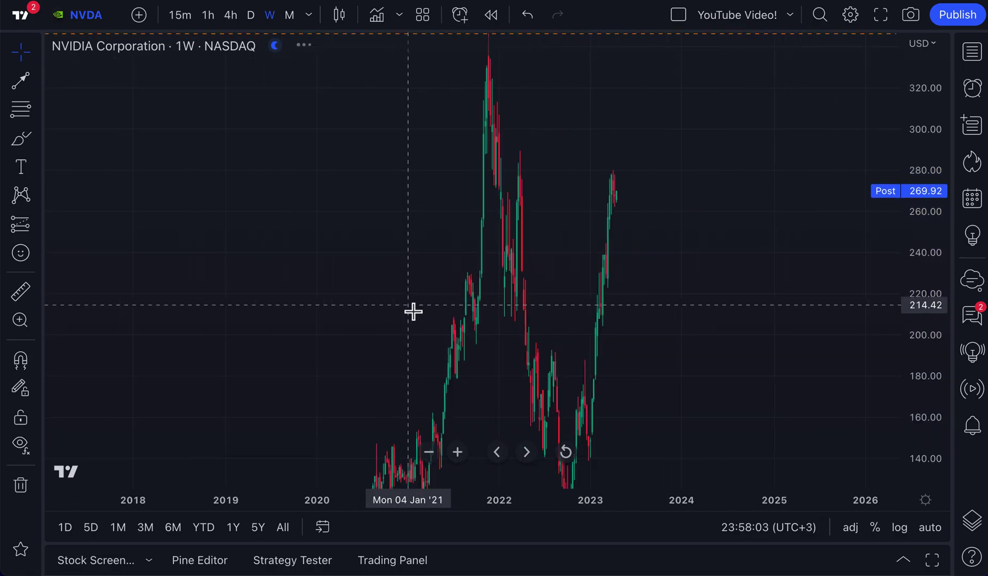
pyautogui.scroll(5, 412, 311)
pyautogui.moveTo(315, 324); pyautogui.dragTo(606, 324)
pyautogui.scroll(2, 605, 325)
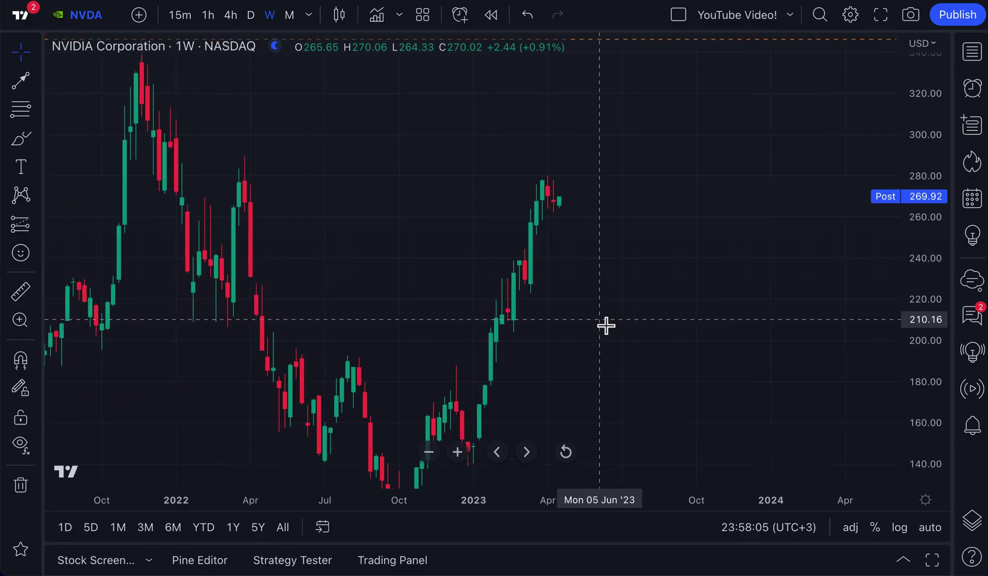
pyautogui.scroll(2, 607, 324)
pyautogui.moveTo(370, 269); pyautogui.dragTo(280, 110)
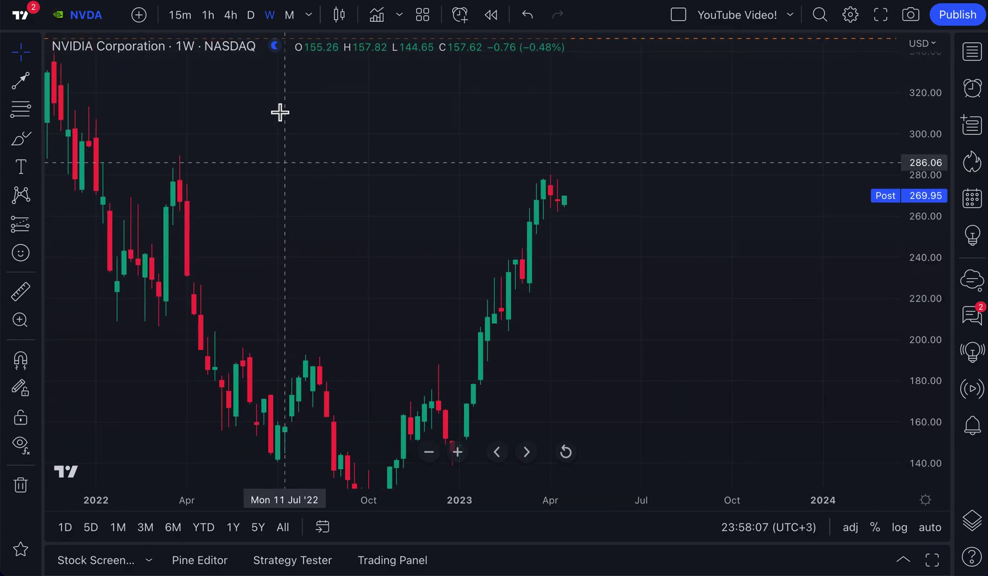
pyautogui.click(254, 18)
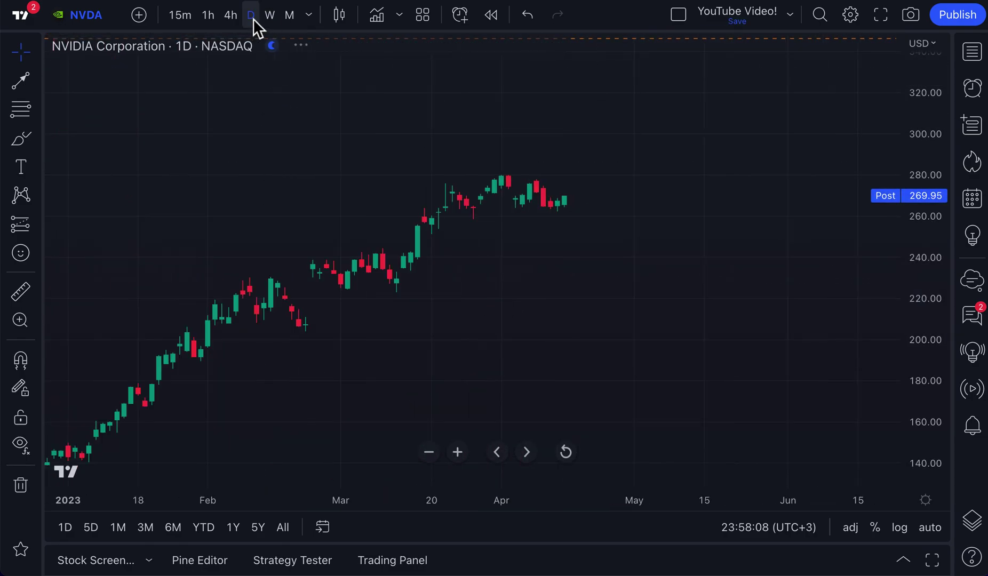
pyautogui.click(204, 527)
pyautogui.click(930, 527)
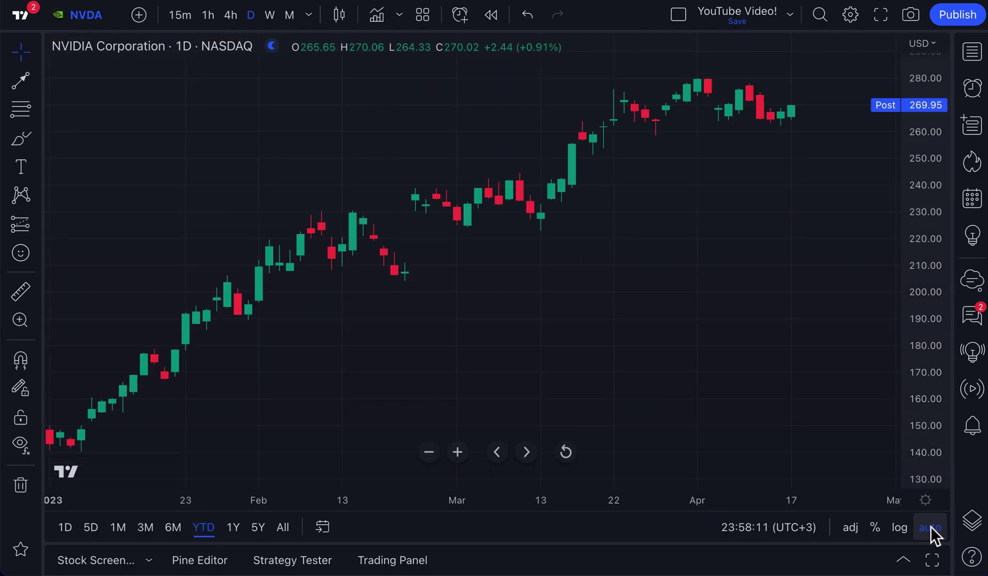
# - Add the text label "Price alert vs. Technical alert" in the empty area below the latest candles
pyautogui.click(20, 171)
pyautogui.click(580, 329)
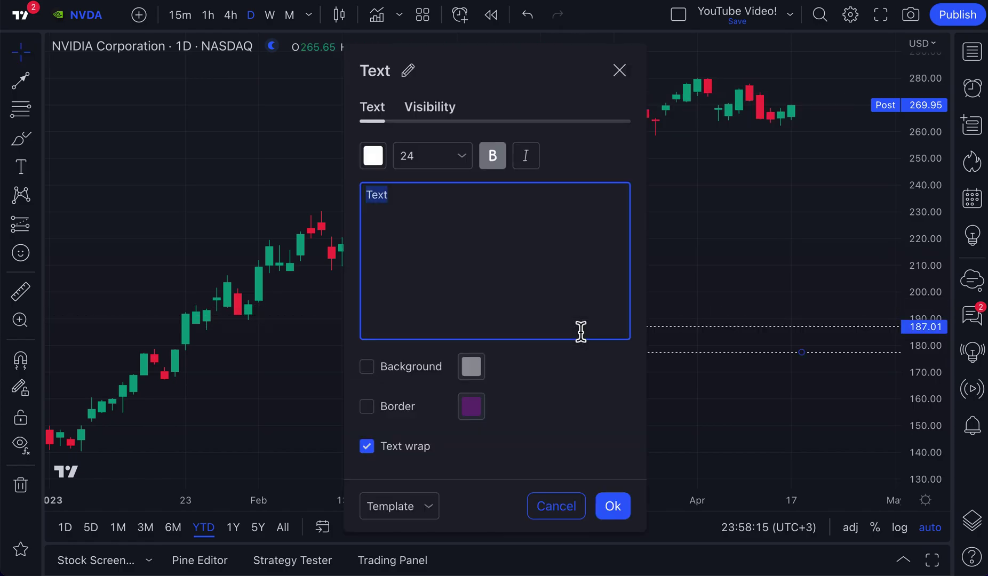
pyautogui.write('Price ')
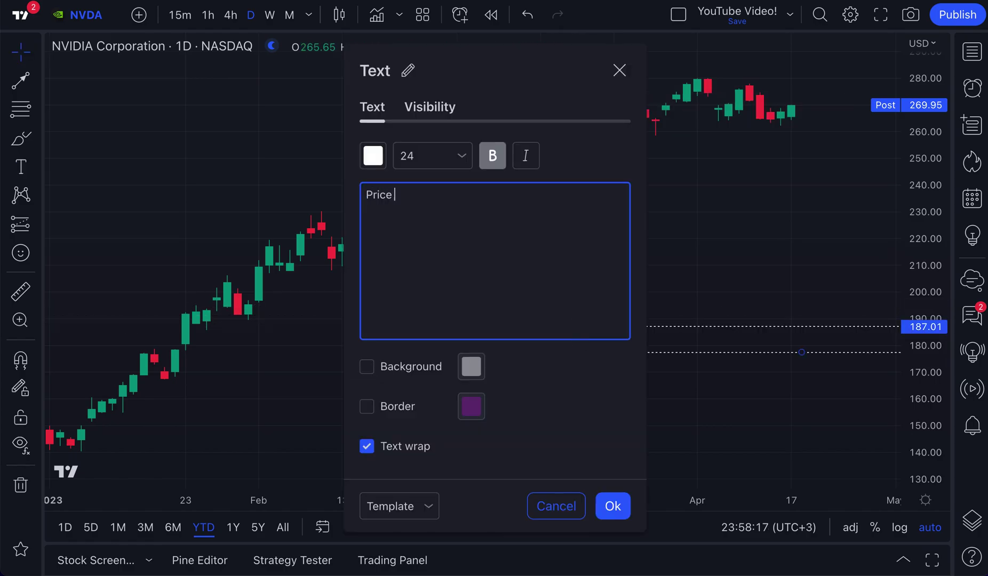
pyautogui.write('alert vs. ')
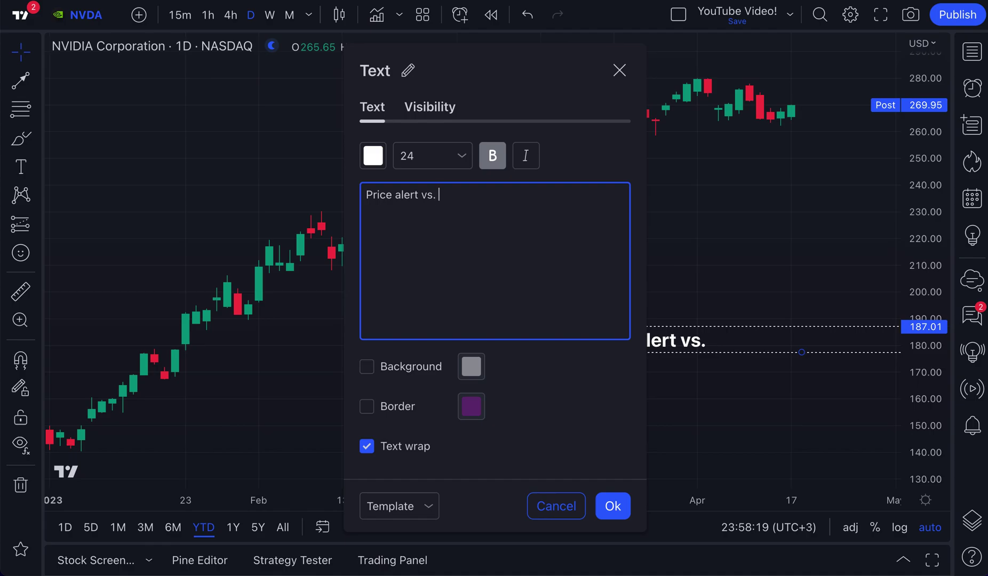
pyautogui.write('Technical')
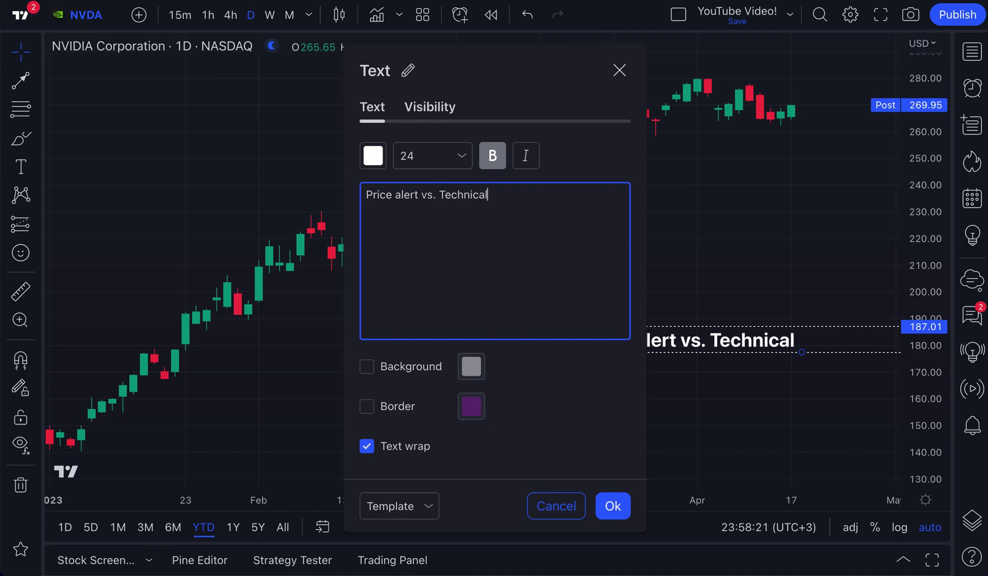
pyautogui.write(' alert')
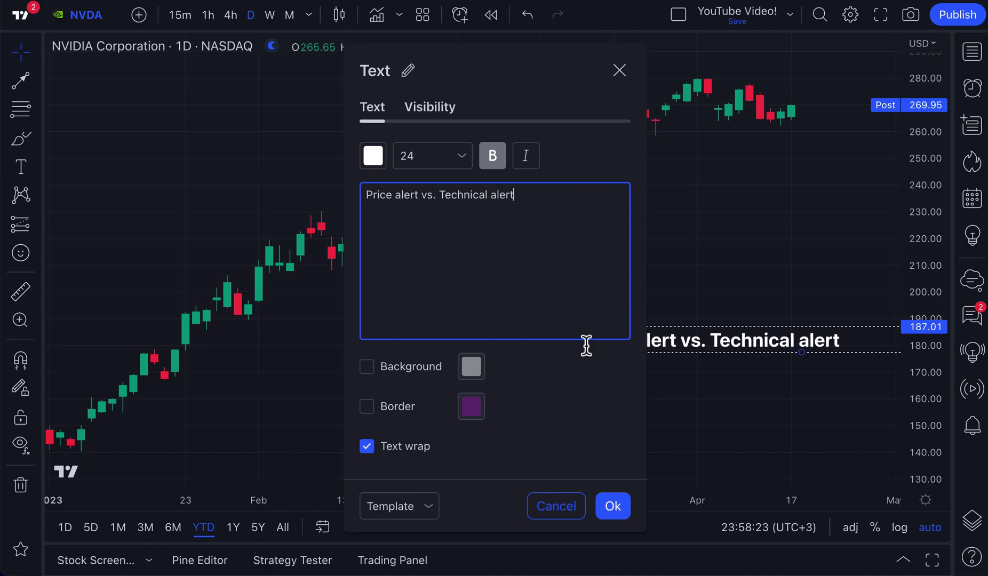
pyautogui.click(618, 508)
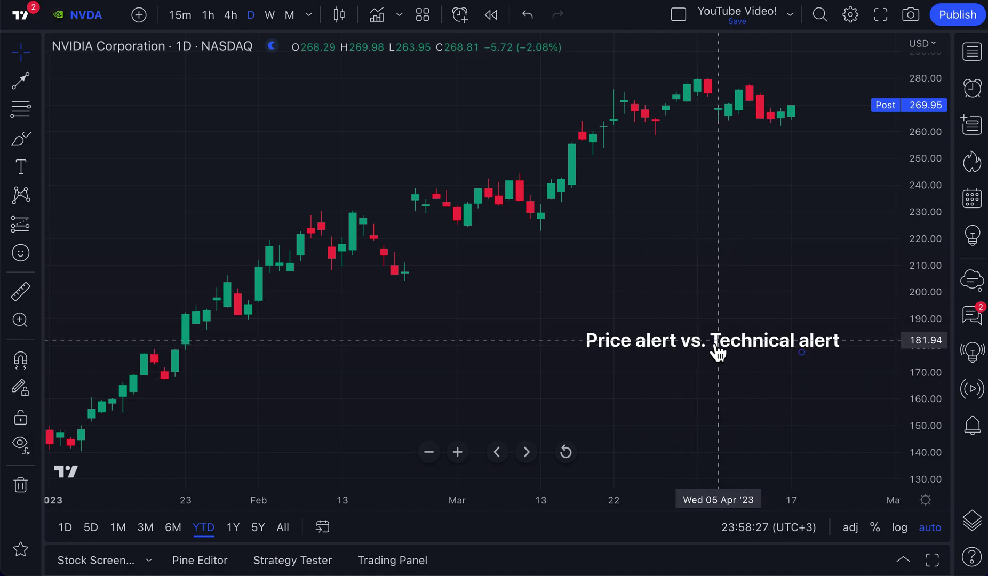
# - Open the alerts list and check the technical and price alert usage and the account's plan
pyautogui.click(969, 89)
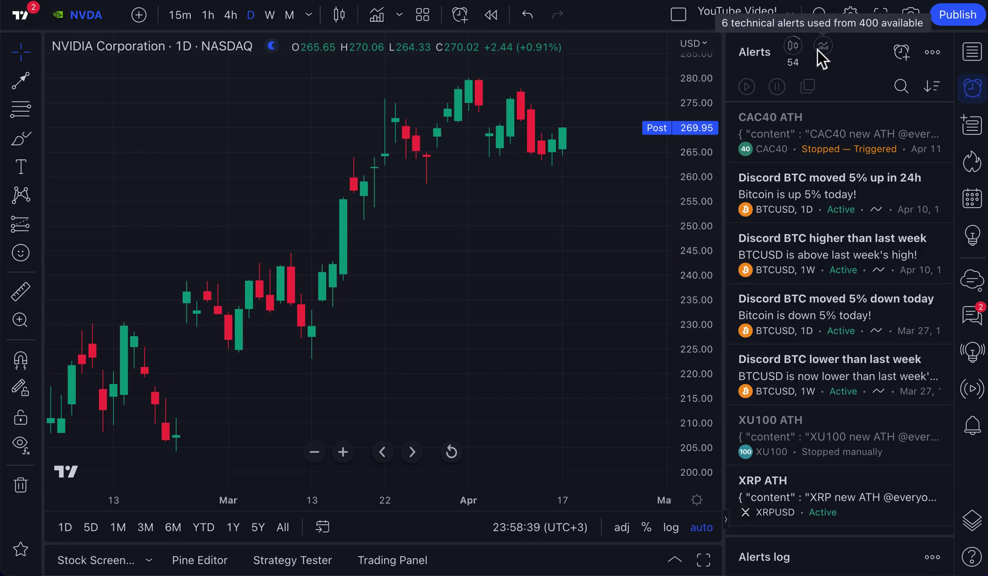
pyautogui.moveTo(828, 51)
pyautogui.moveTo(789, 53)
pyautogui.click(21, 15)
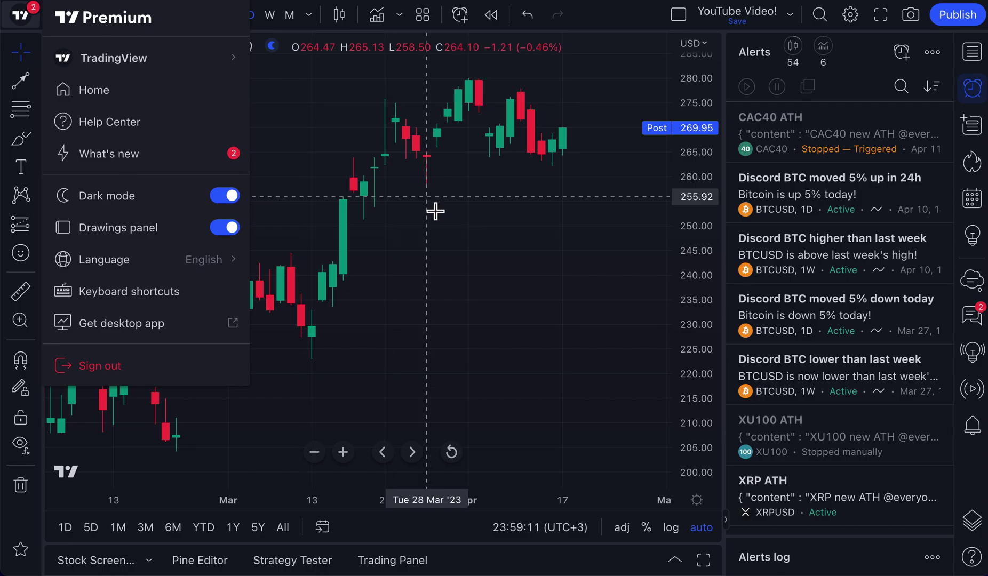
pyautogui.click(455, 255)
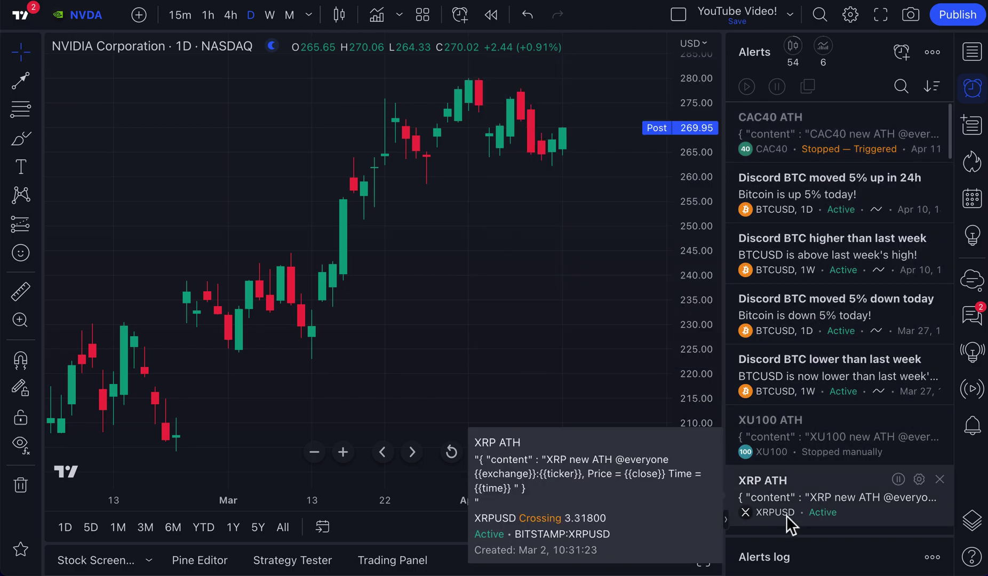
# - Inspect the details of the individual Discord BTC alerts in the alerts list
pyautogui.moveTo(821, 536); pyautogui.dragTo(855, 554)
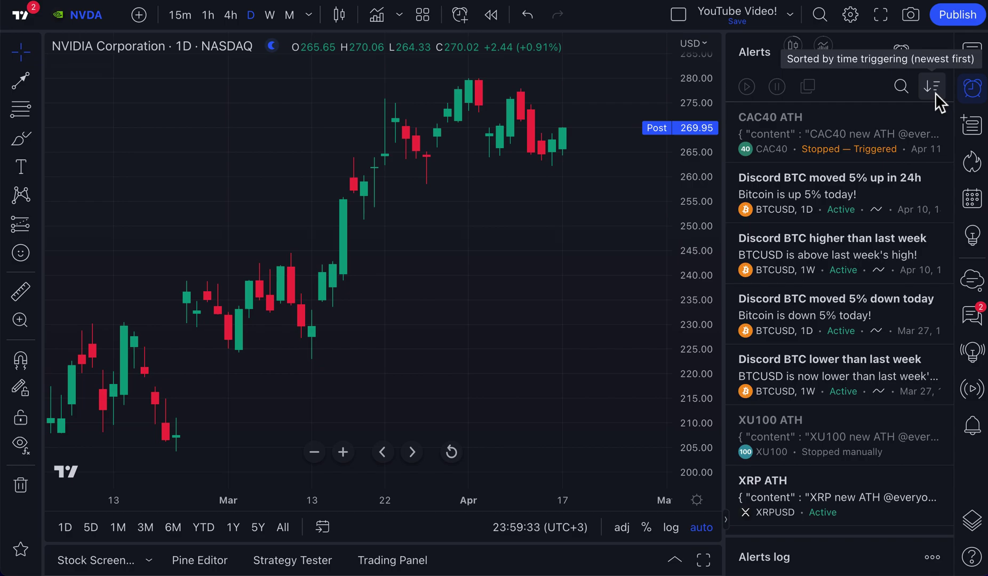
pyautogui.moveTo(779, 193)
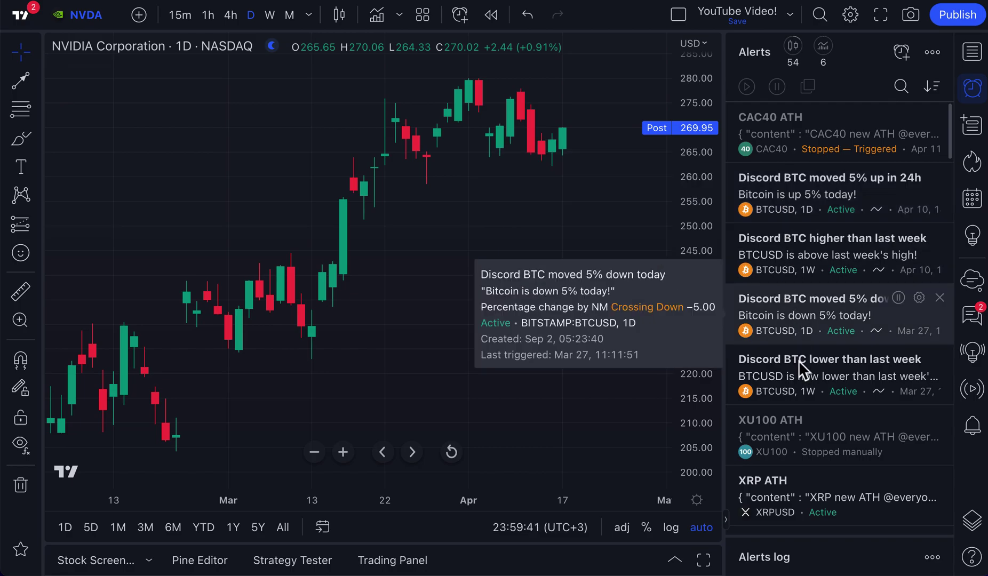
pyautogui.moveTo(801, 440)
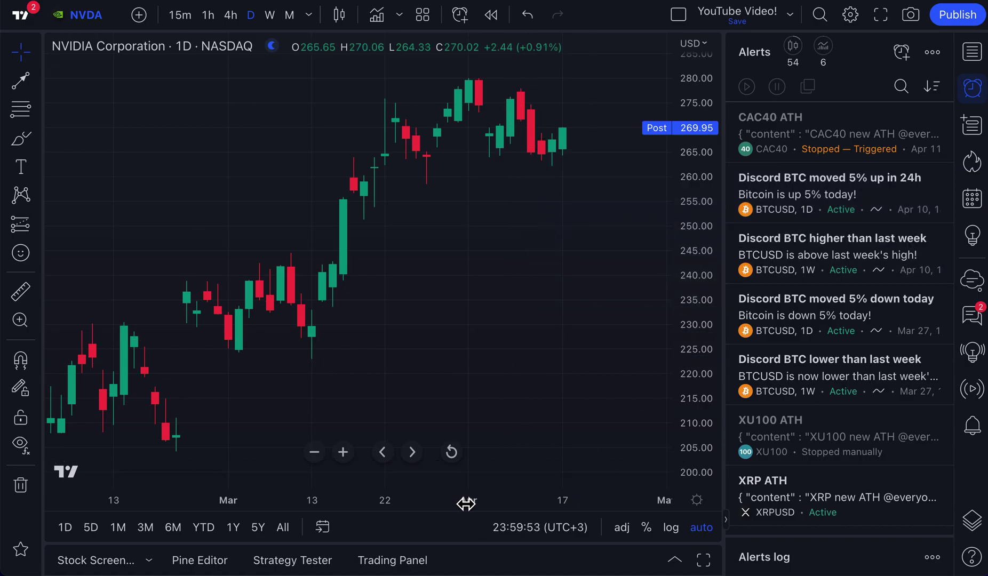
# - Underline "Price alert" and "Technical alert" in the chart's text label with separate brush strokes
pyautogui.moveTo(461, 503); pyautogui.dragTo(411, 502)
pyautogui.scroll(-3, 555, 342)
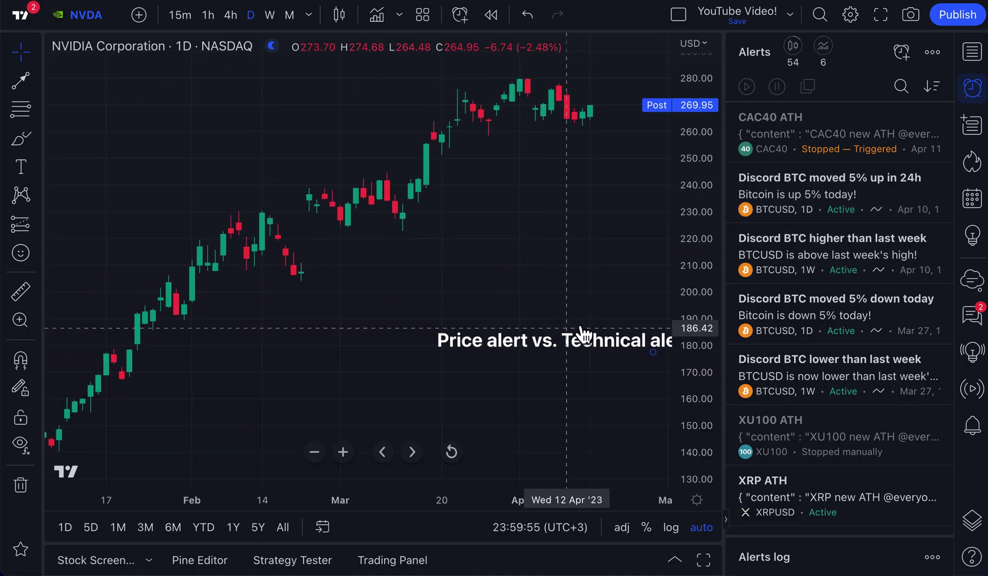
pyautogui.moveTo(576, 282); pyautogui.dragTo(455, 260)
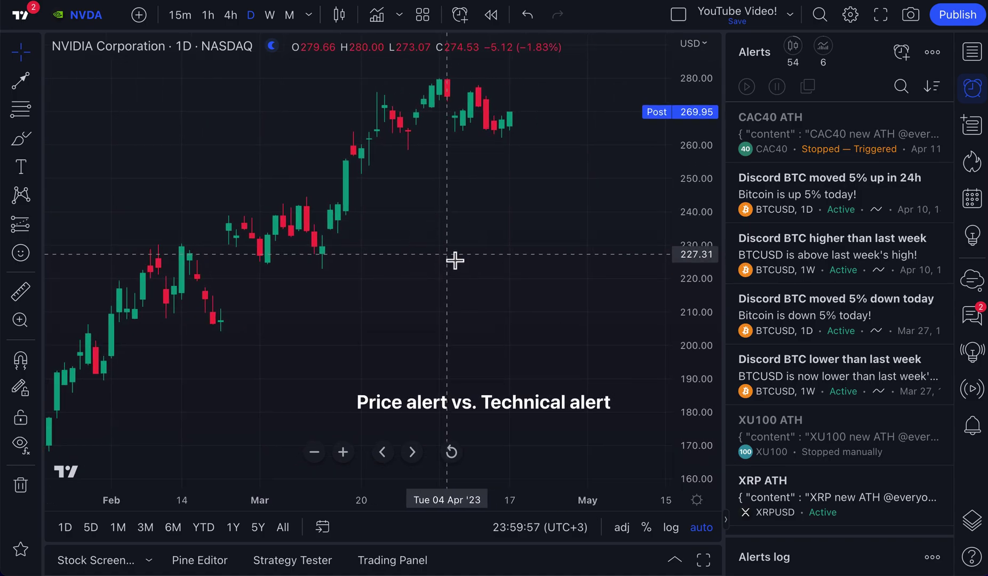
pyautogui.click(21, 139)
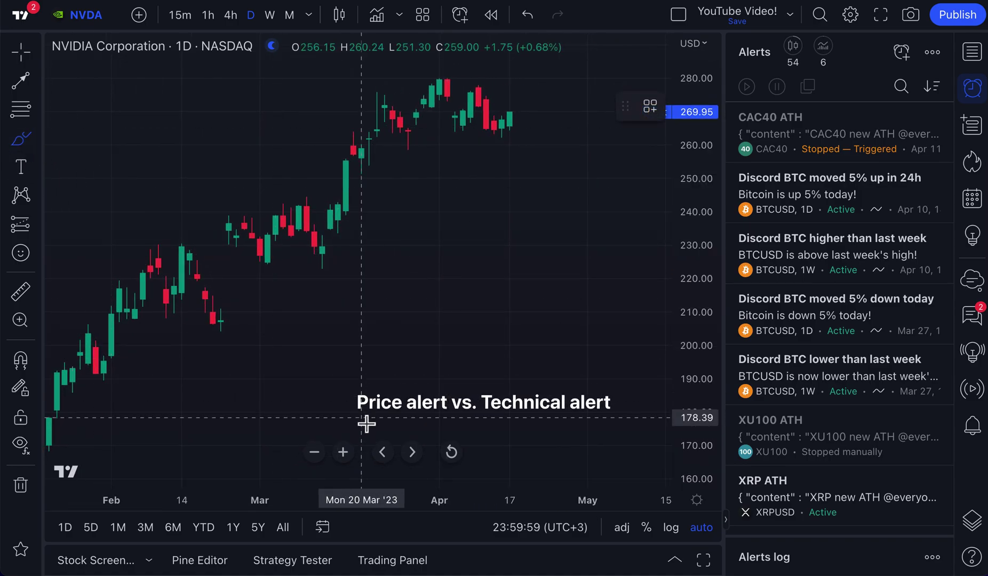
pyautogui.moveTo(356, 422)
pyautogui.mouseDown()
pyautogui.moveTo(456, 423)
pyautogui.moveTo(363, 423)
pyautogui.mouseUp()
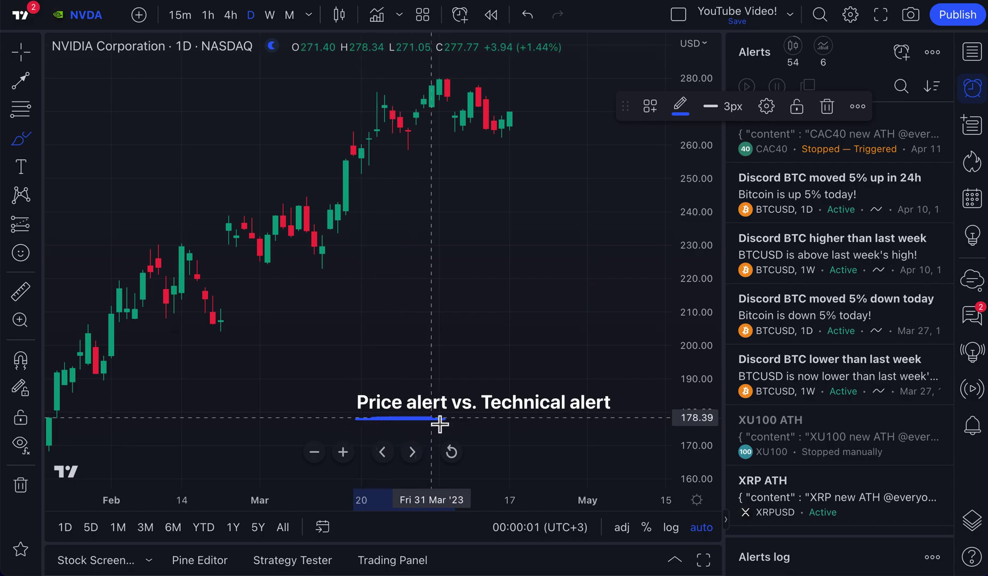
pyautogui.moveTo(487, 420)
pyautogui.mouseDown()
pyautogui.moveTo(611, 427)
pyautogui.moveTo(595, 428)
pyautogui.mouseUp()
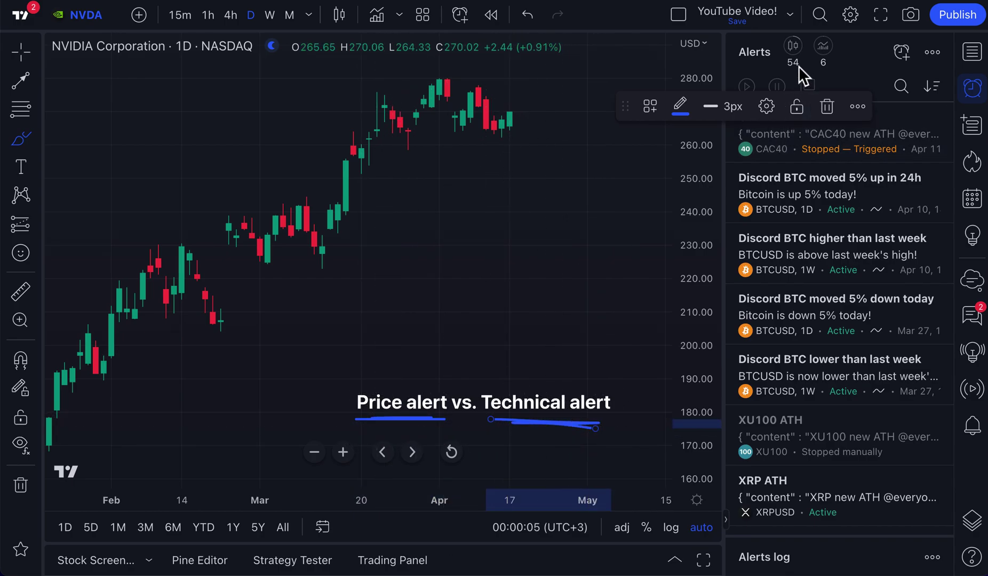
pyautogui.moveTo(795, 48)
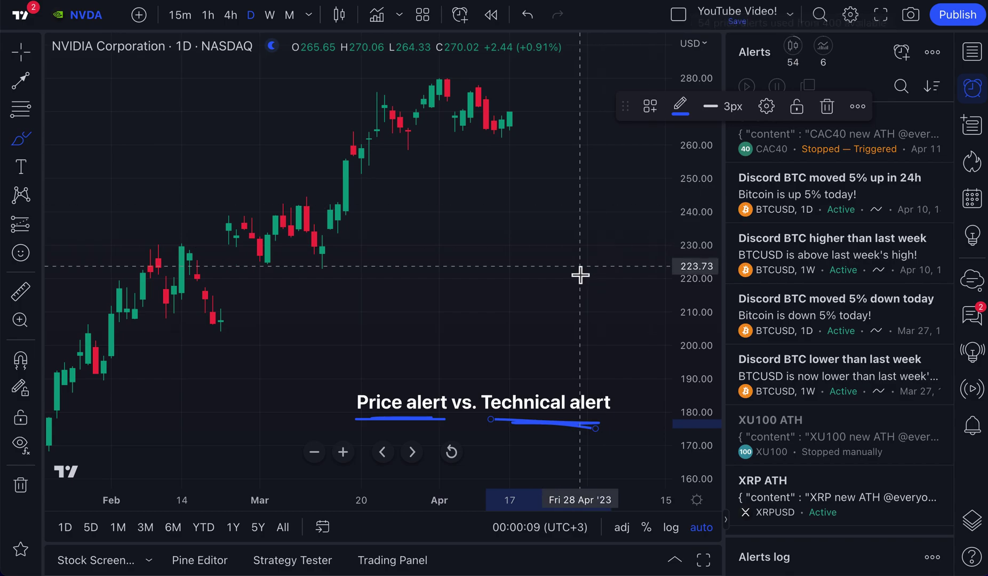
# - On the year-to-date NVDA chart, start an alert near the recent high with the condition Crossing Up and price 280.00
pyautogui.click(206, 531)
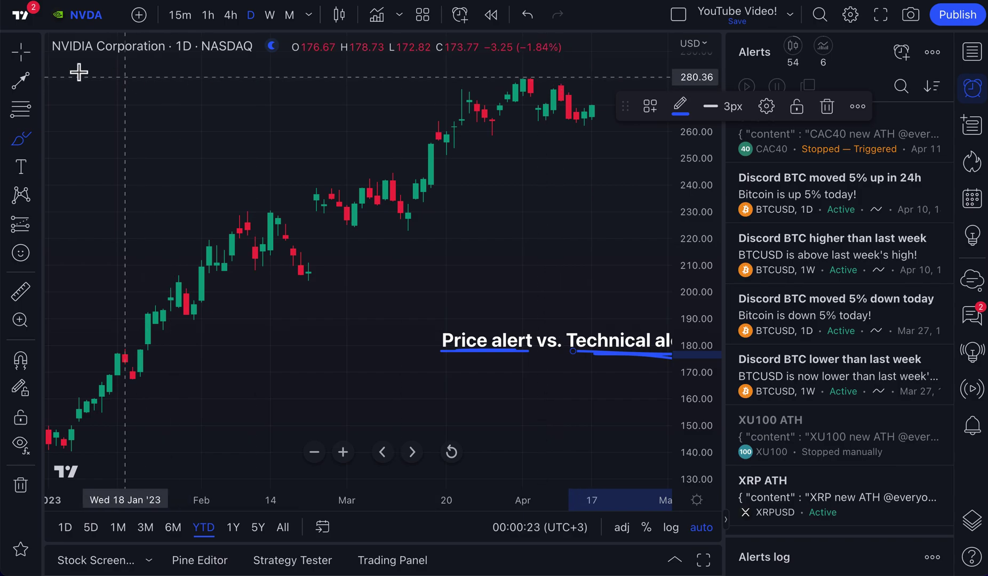
pyautogui.click(22, 51)
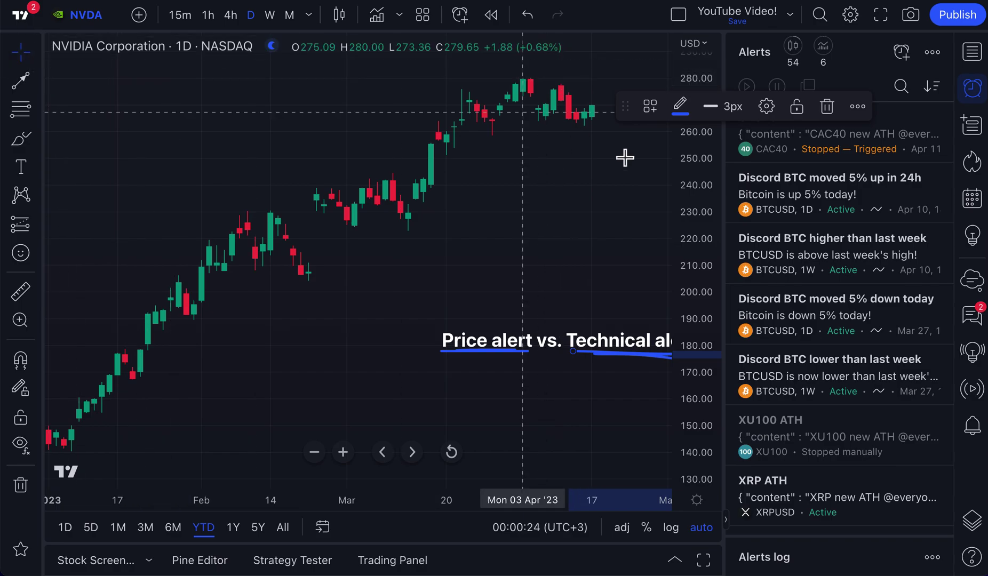
pyautogui.rightClick(562, 85)
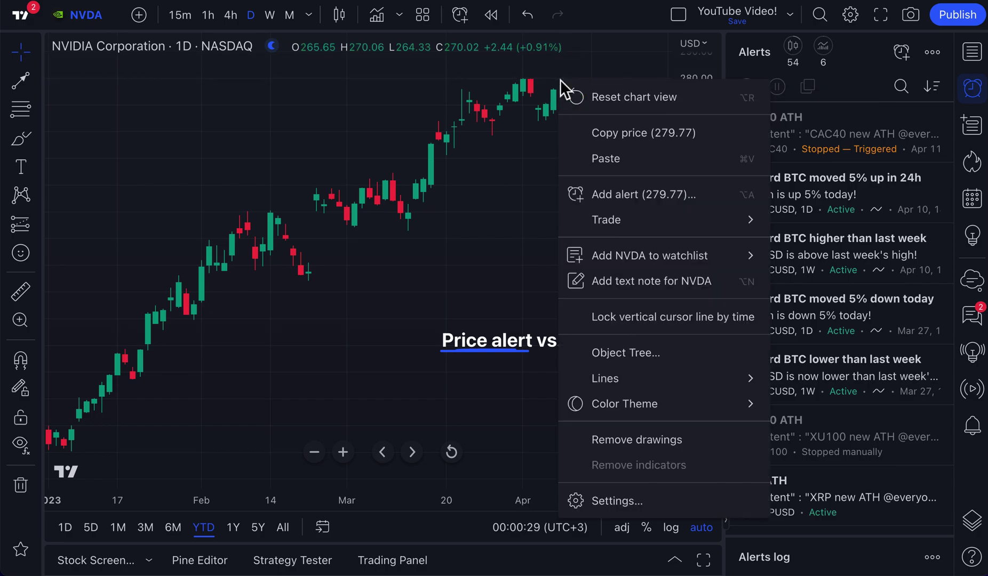
pyautogui.click(643, 195)
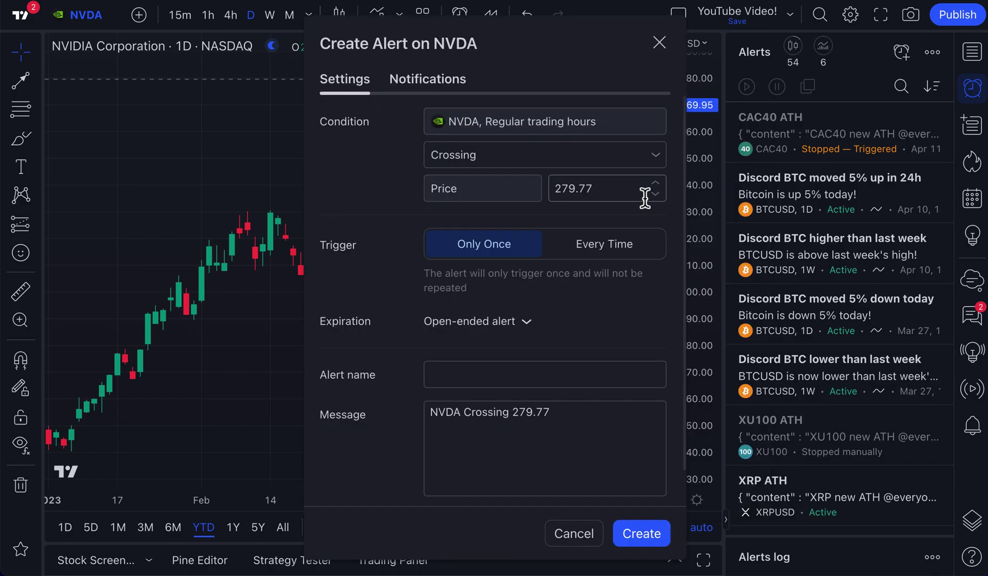
pyautogui.click(643, 195)
pyautogui.write('28')
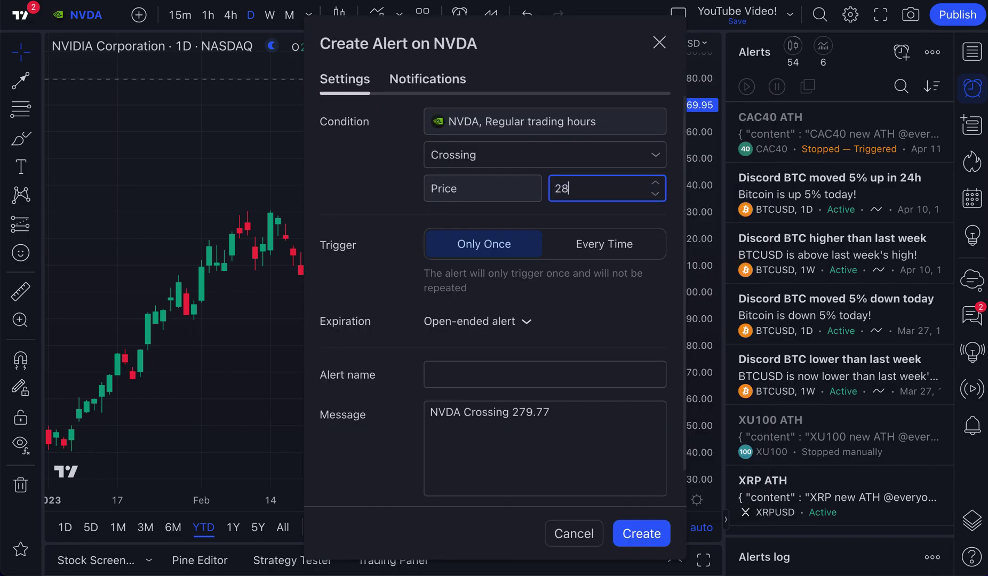
pyautogui.write('0')
pyautogui.write('.00')
pyautogui.click(474, 156)
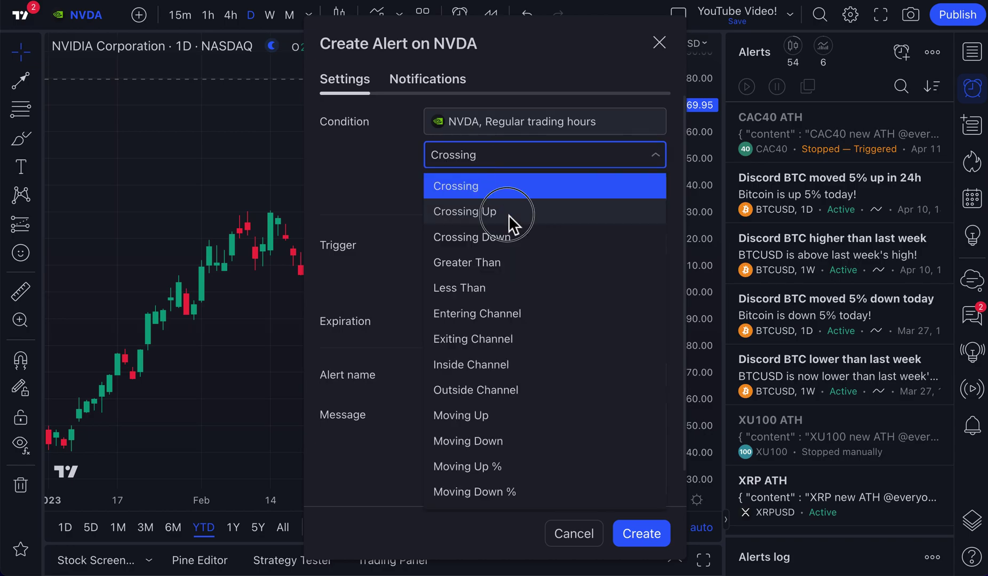
pyautogui.click(508, 213)
pyautogui.click(593, 188)
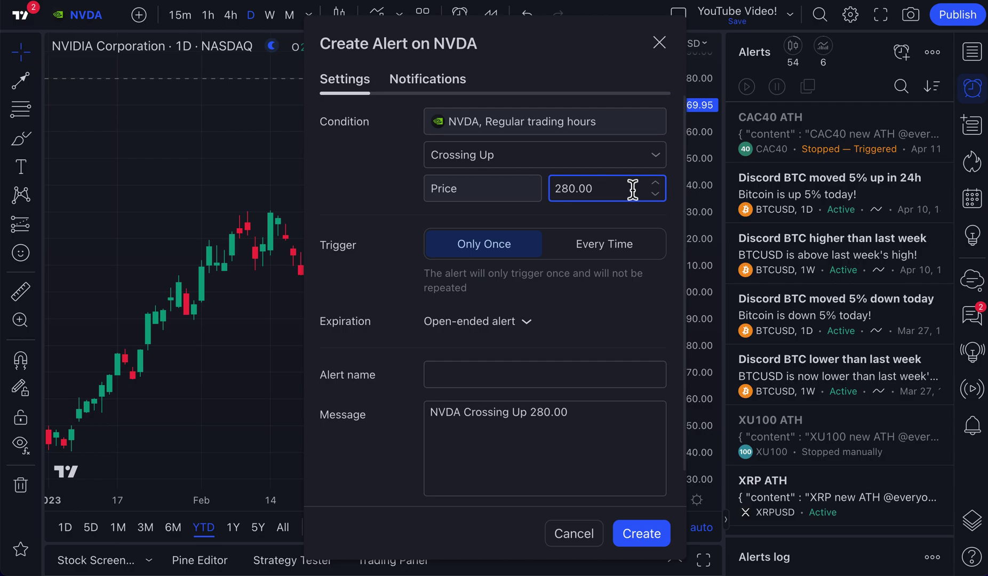
# - Name the alert "Price Alert NVDA Crosses Up $280!" and insert "Price alert example! Youtube video!" at the start of its message
pyautogui.click(464, 378)
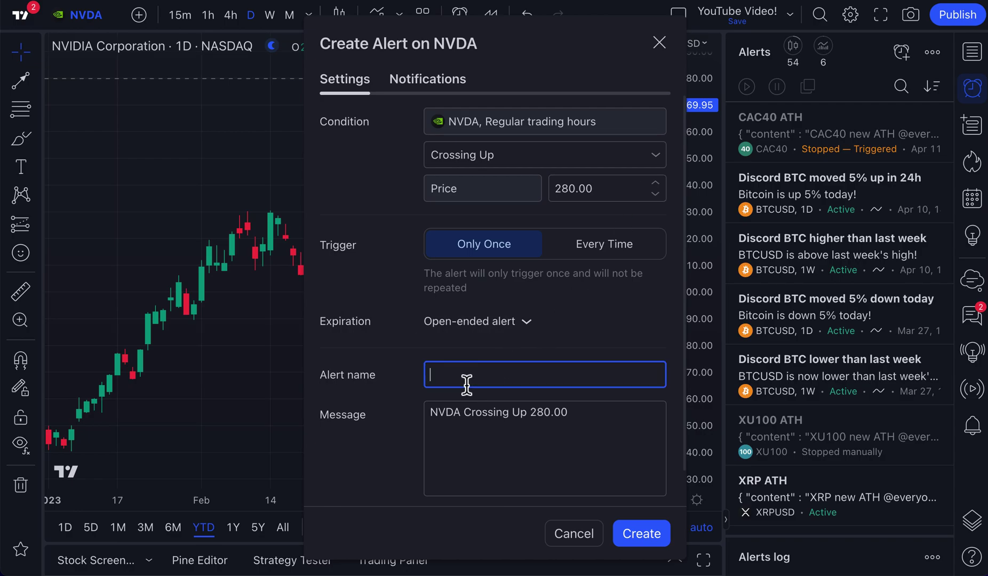
pyautogui.write('Price Alert NVDA Cross')
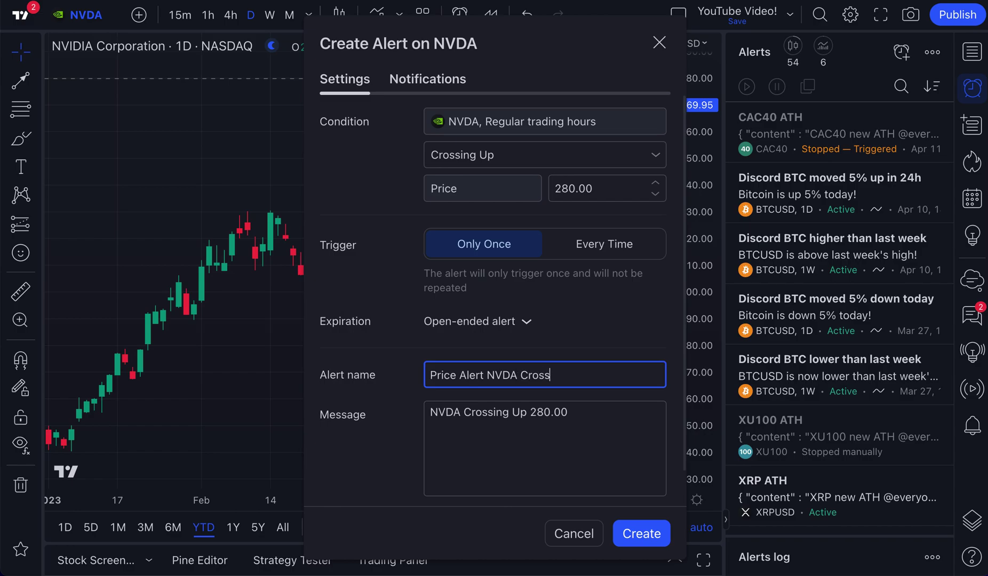
pyautogui.write('es Up $280!')
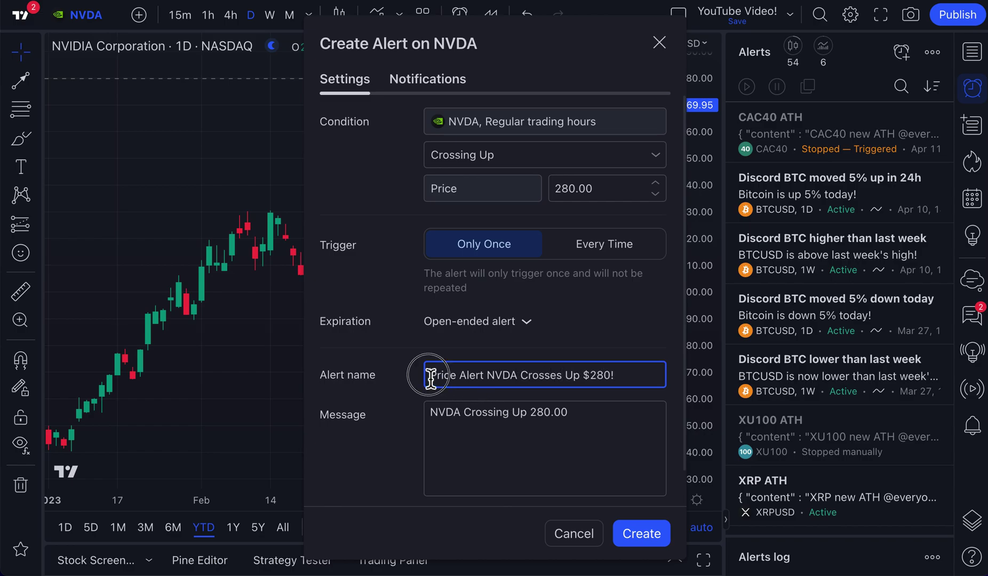
pyautogui.moveTo(430, 375); pyautogui.dragTo(599, 375)
pyautogui.click(618, 374)
pyautogui.click(432, 421)
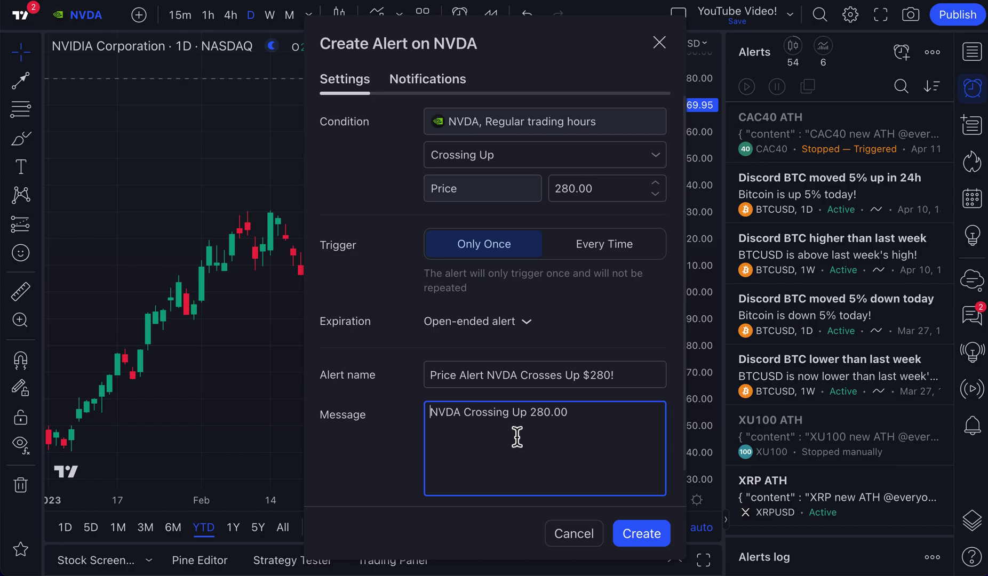
pyautogui.write('Price alert')
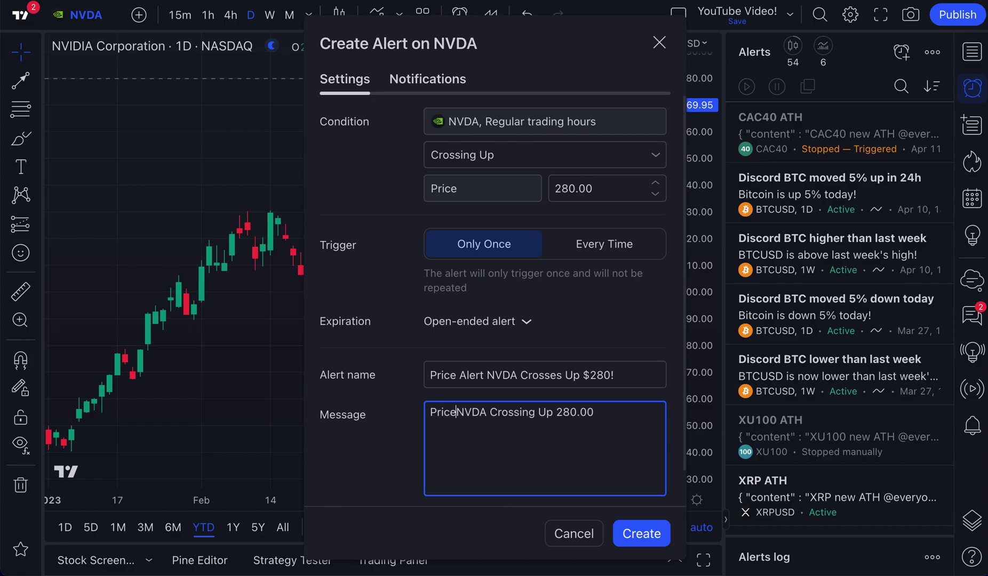
pyautogui.write(' example! Y')
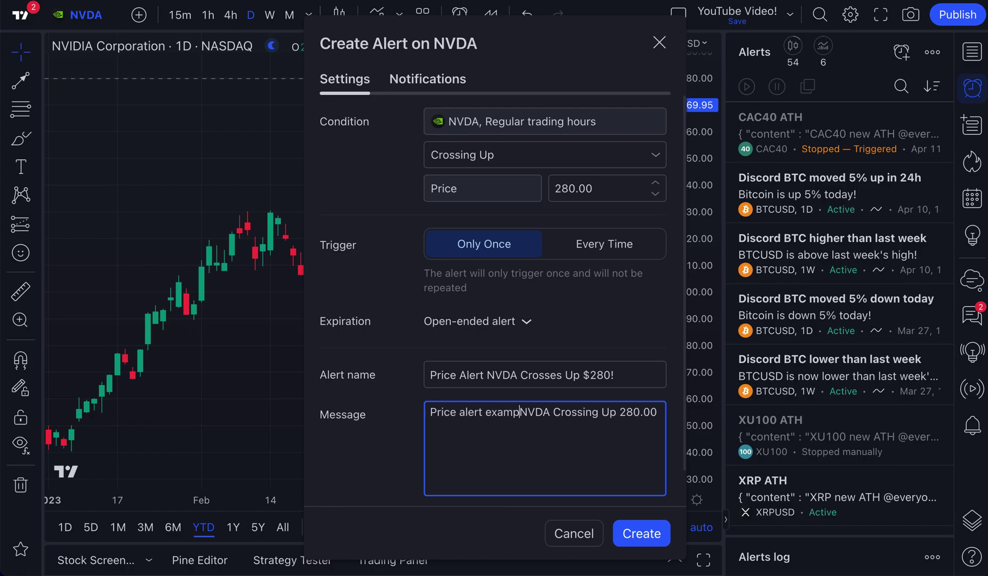
pyautogui.write('outube video!')
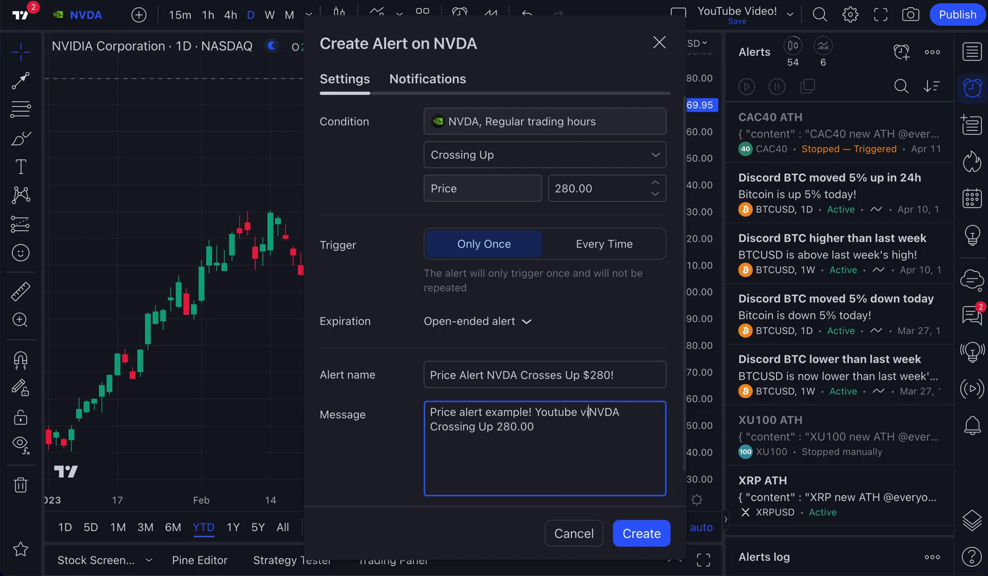
# - Create the NVDA price alert and check the price and technical alert usage in the alerts list
pyautogui.click(661, 540)
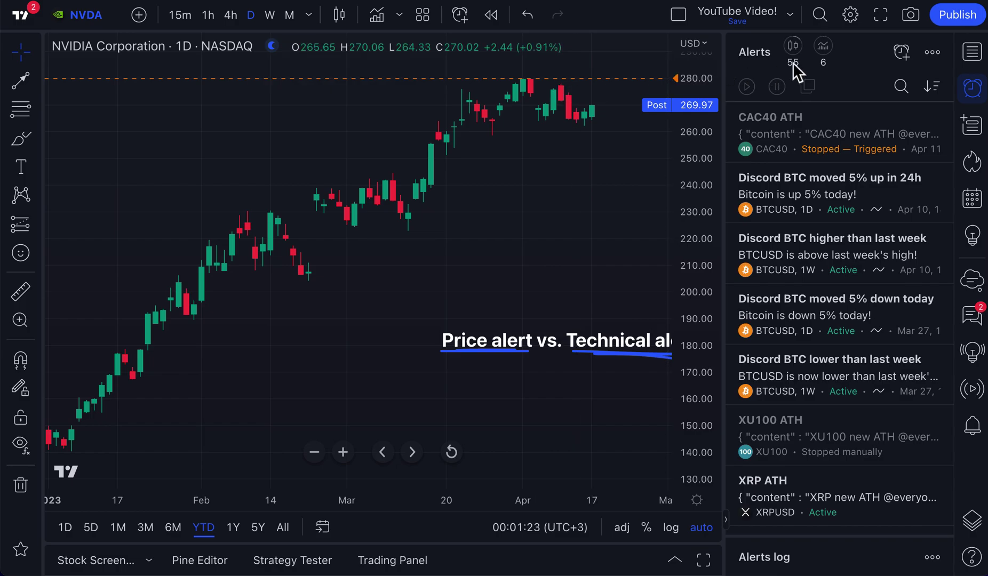
pyautogui.moveTo(794, 47)
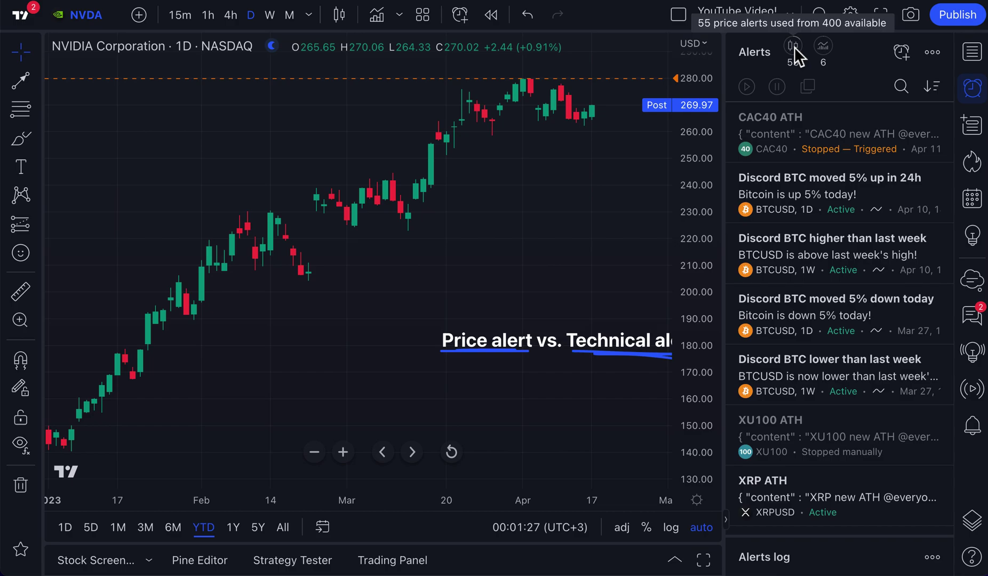
pyautogui.moveTo(827, 50)
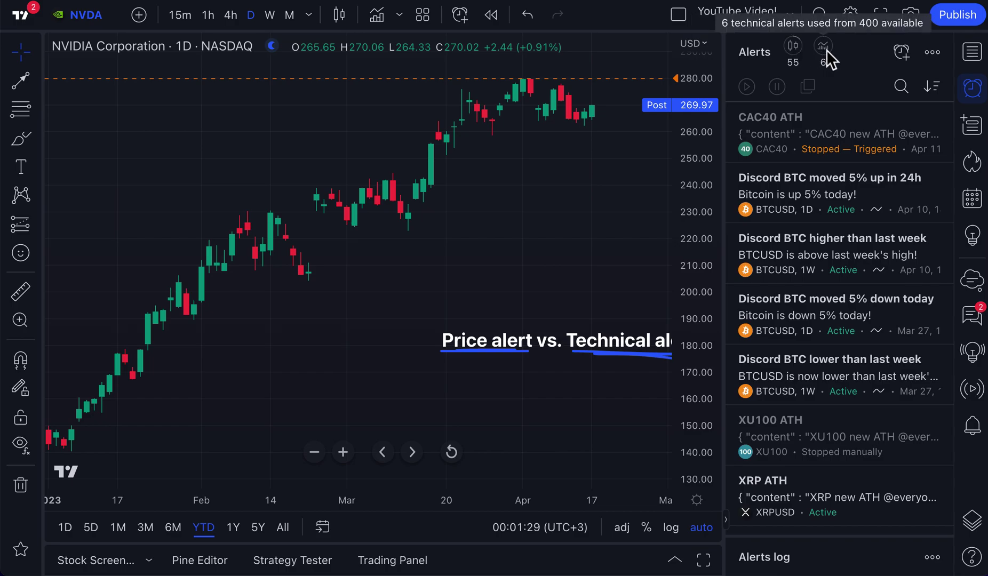
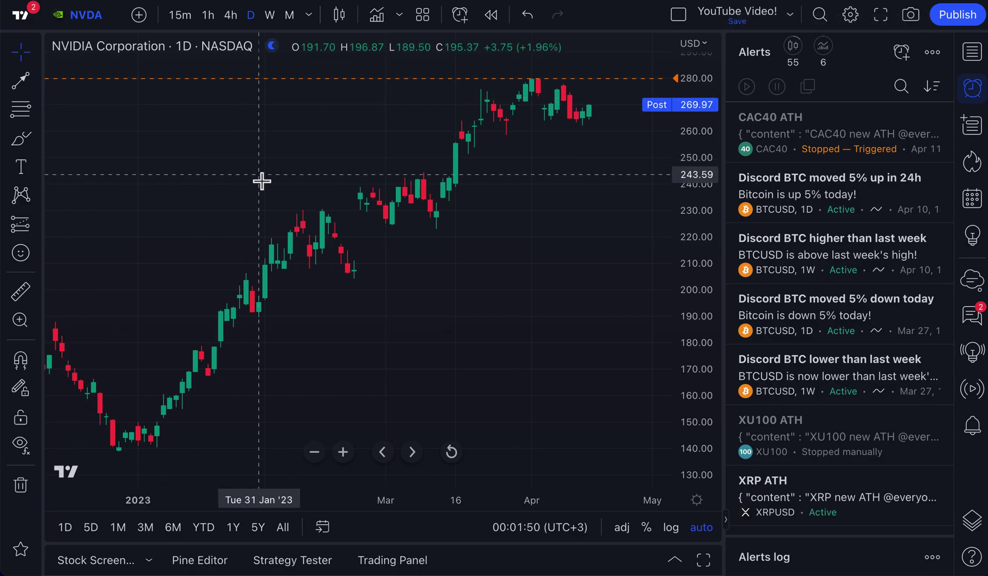
# - Circle the late-February price gap on the chart with the brush and delete the drawn circle
pyautogui.click(20, 140)
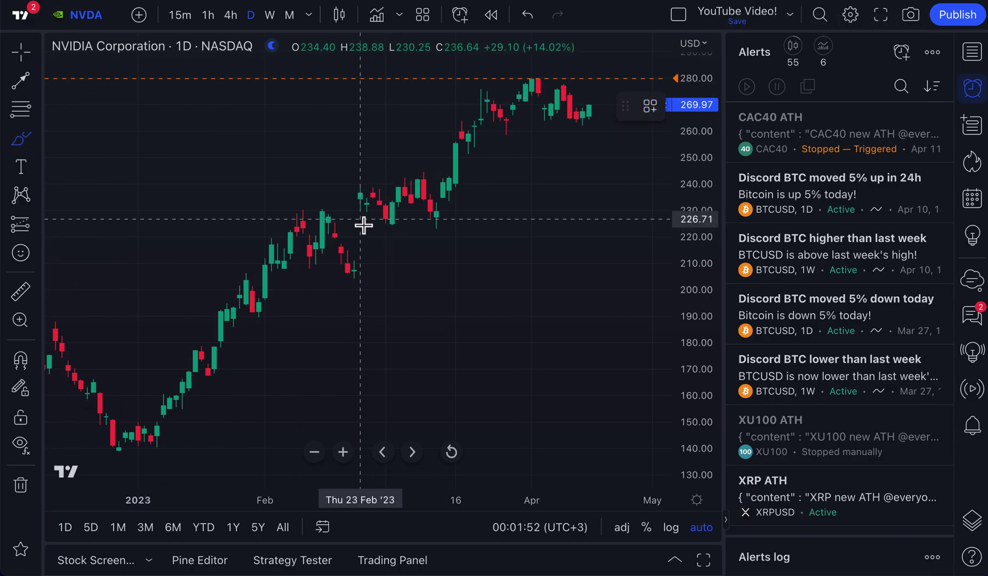
pyautogui.click(365, 219)
pyautogui.moveTo(365, 220)
pyautogui.mouseDown()
pyautogui.moveTo(338, 260)
pyautogui.moveTo(388, 254)
pyautogui.moveTo(348, 229)
pyautogui.moveTo(346, 267)
pyautogui.moveTo(397, 249)
pyautogui.moveTo(352, 221)
pyautogui.mouseUp()
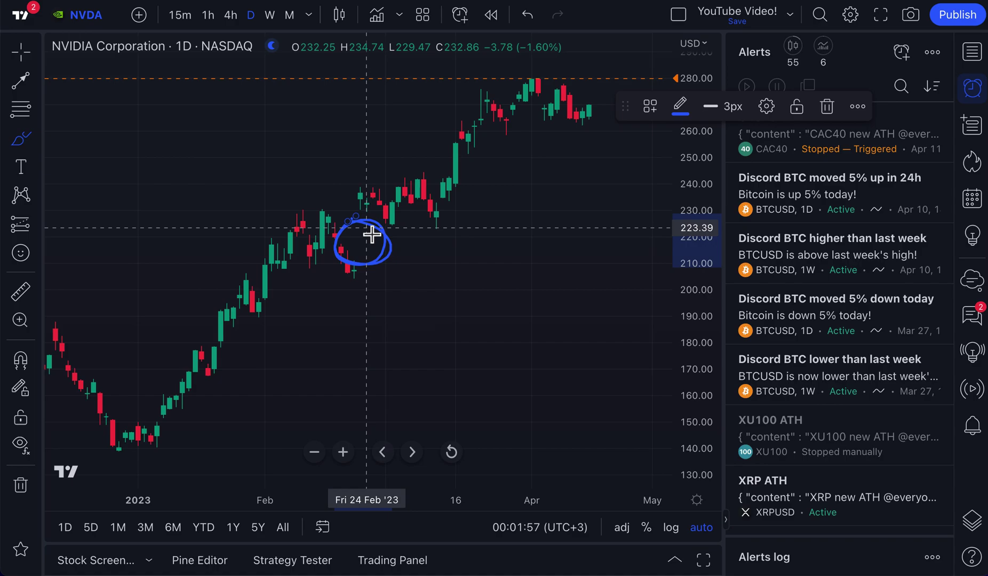
pyautogui.press('Delete')
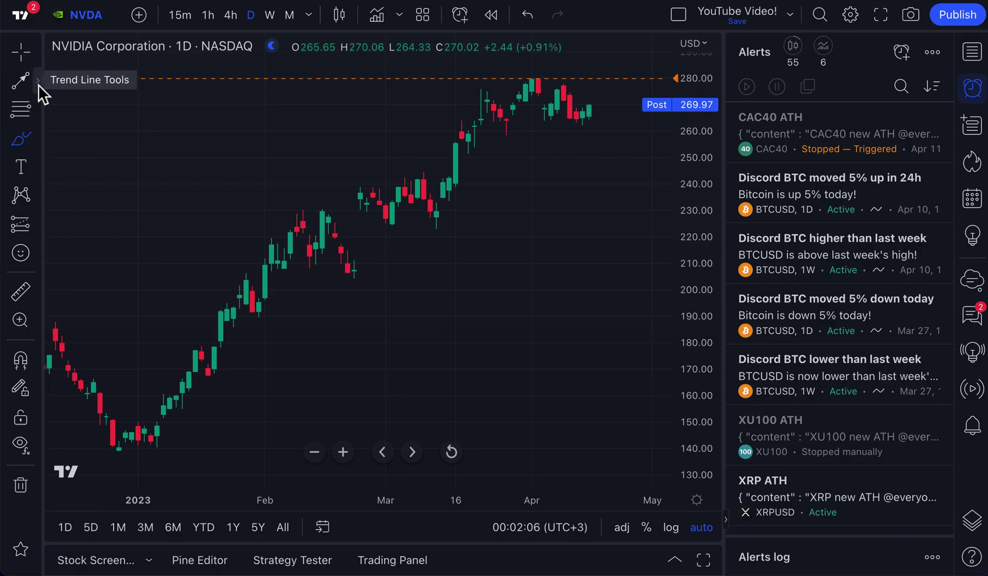
# - Start a second NVDA alert from the candles at the gap with the condition Crossing Down and price 210.00
pyautogui.click(357, 269)
pyautogui.click(358, 269)
pyautogui.rightClick(357, 265)
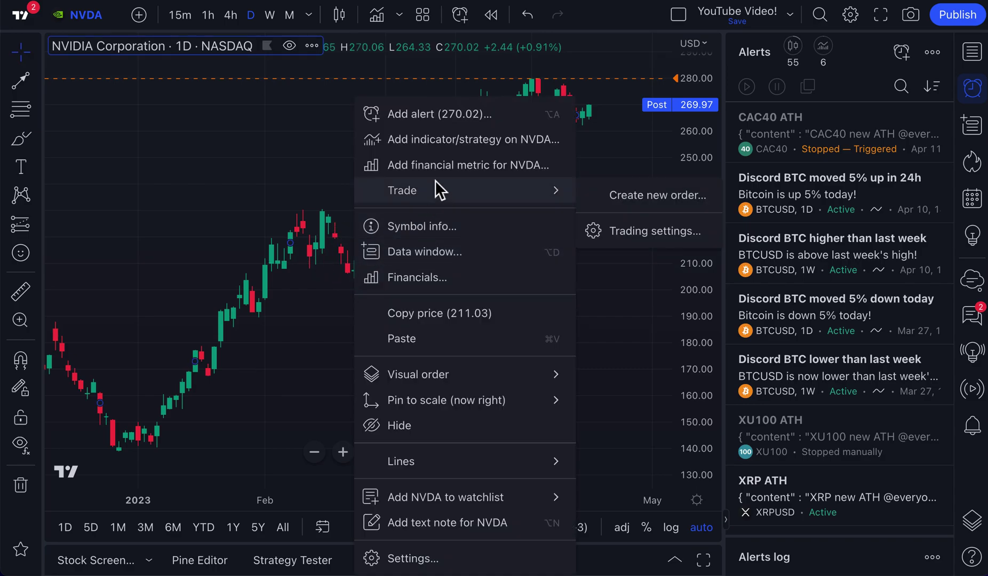
pyautogui.click(450, 120)
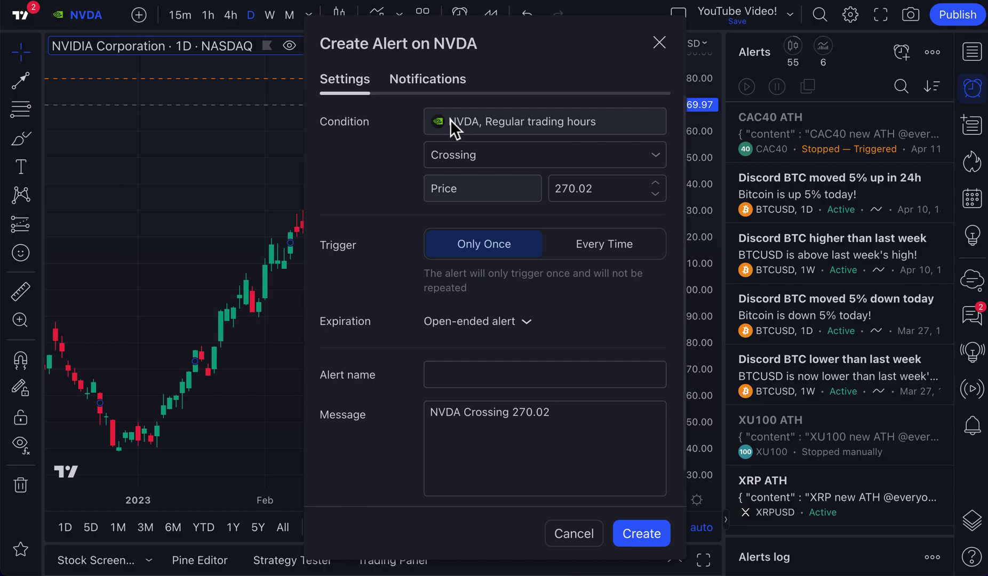
pyautogui.doubleClick(574, 195)
pyautogui.write('210')
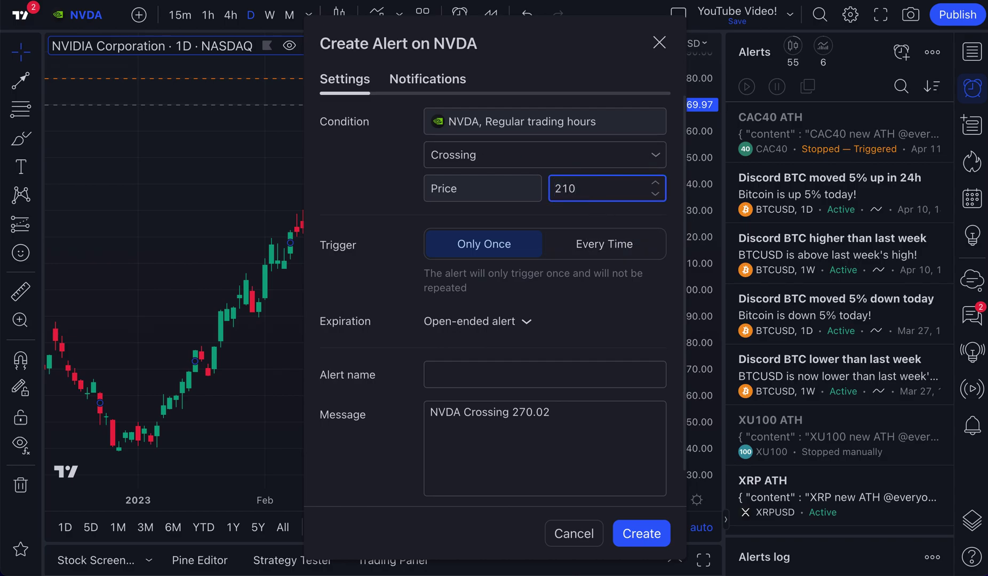
pyautogui.click(534, 156)
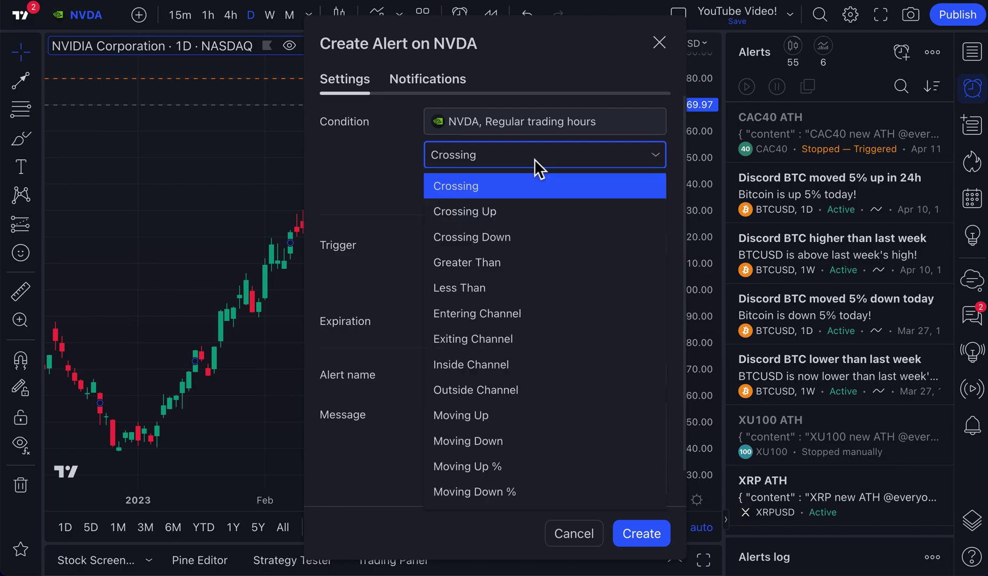
pyautogui.click(528, 236)
pyautogui.click(596, 194)
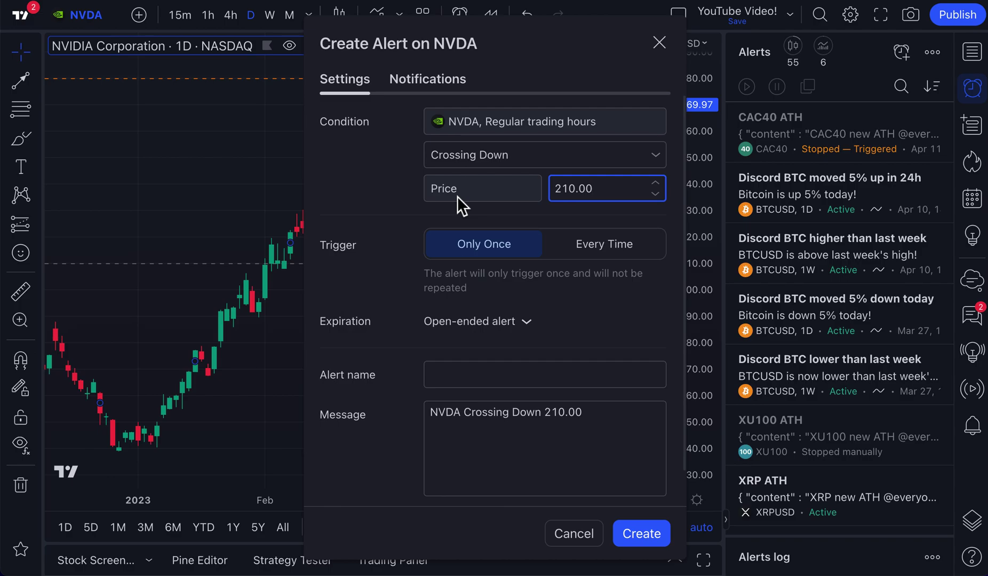
# - Name the second alert "Price Alert Example #2!", insert "Gap fill!" at the start of its message, and create it
pyautogui.click(483, 380)
pyautogui.write('Pric')
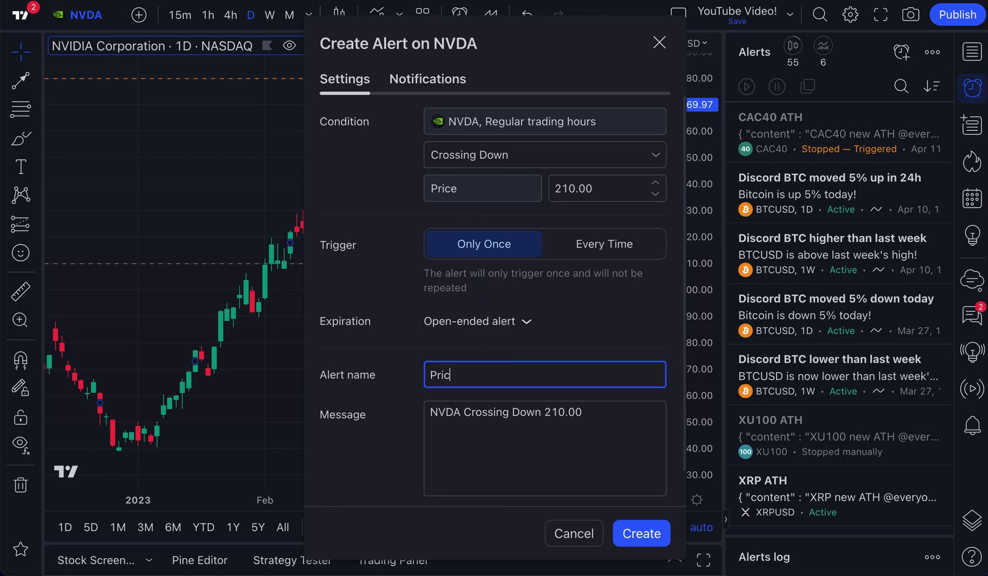
pyautogui.write('e Alert Example #2!')
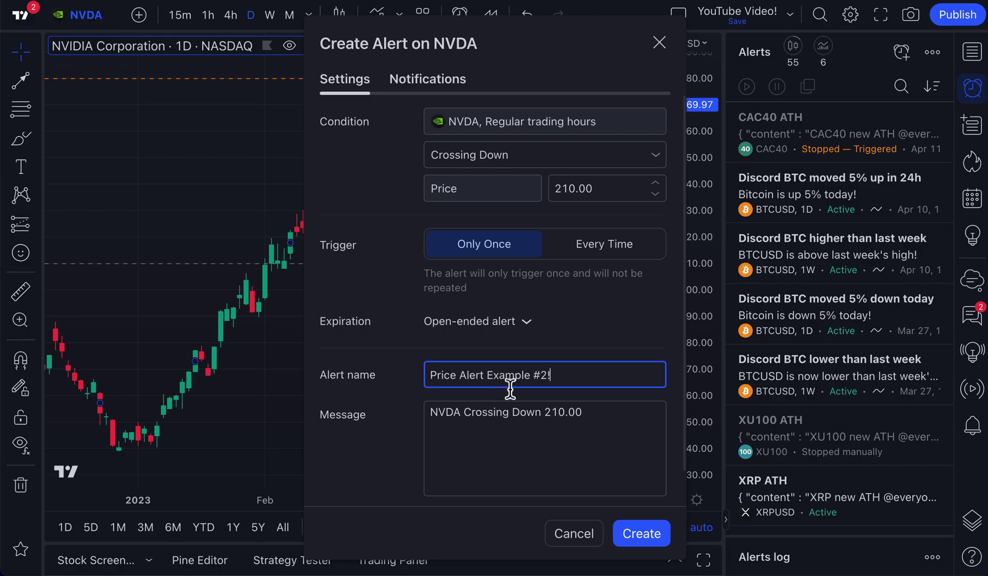
pyautogui.moveTo(571, 384); pyautogui.dragTo(420, 377)
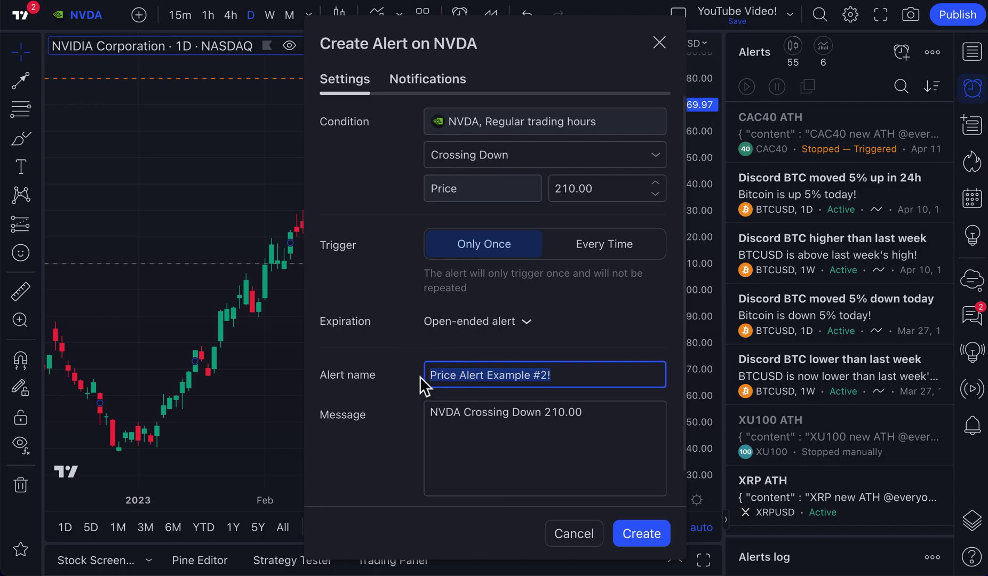
pyautogui.click(432, 416)
pyautogui.write('Gap fill!')
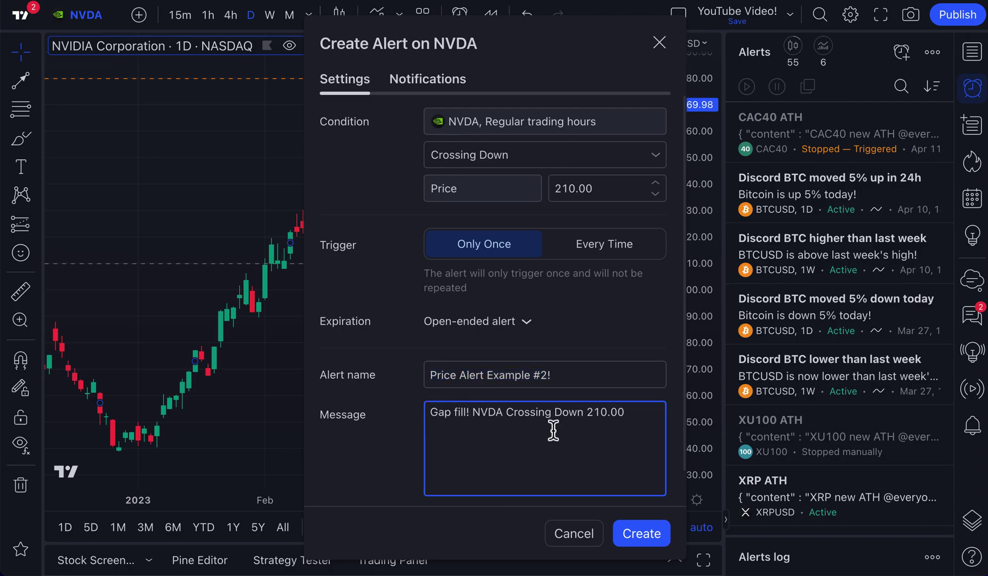
pyautogui.click(644, 542)
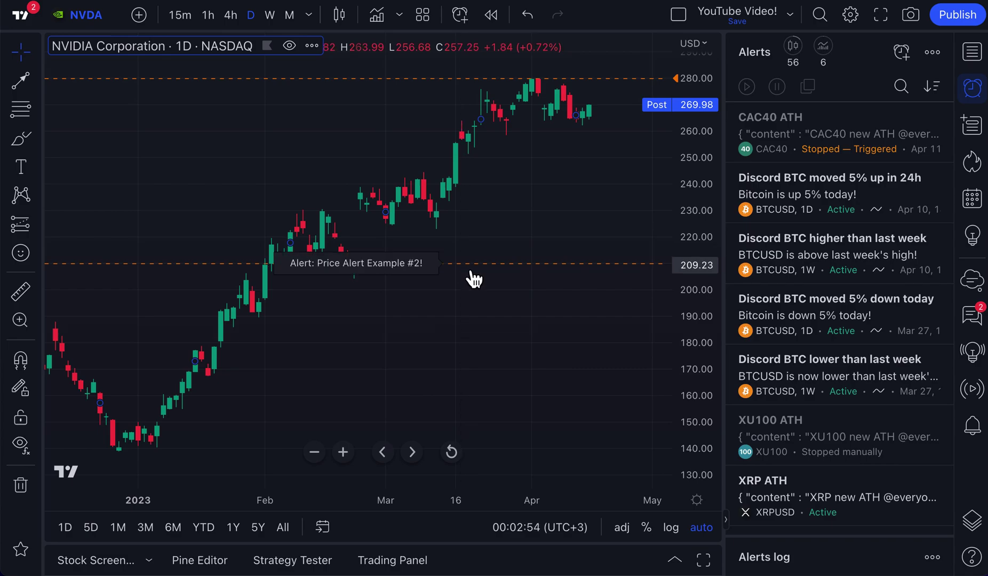
pyautogui.moveTo(792, 64)
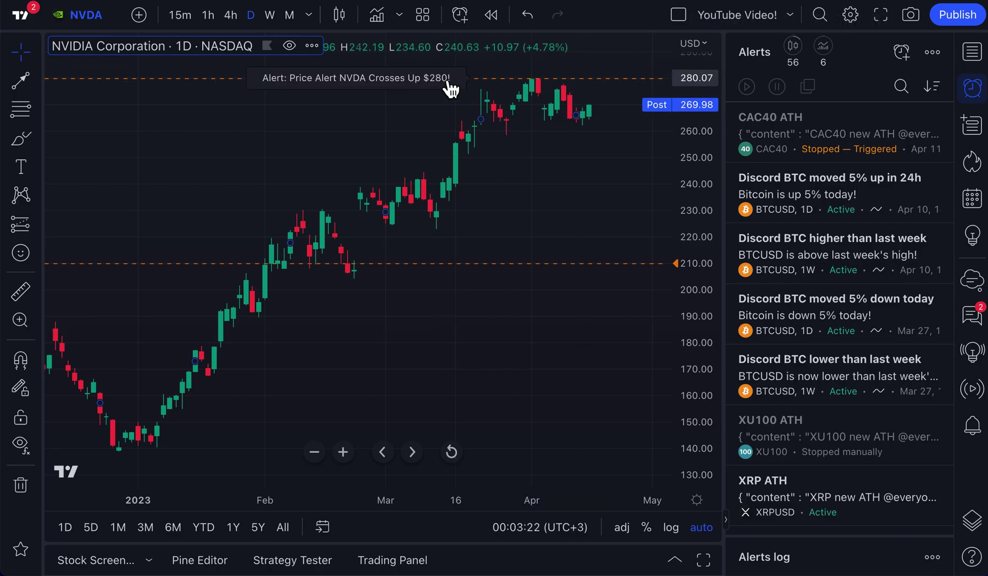
# - Delete both NVDA price alerts, at 280 and 210, from their lines on the chart
pyautogui.rightClick(448, 91)
pyautogui.click(499, 152)
pyautogui.click(631, 326)
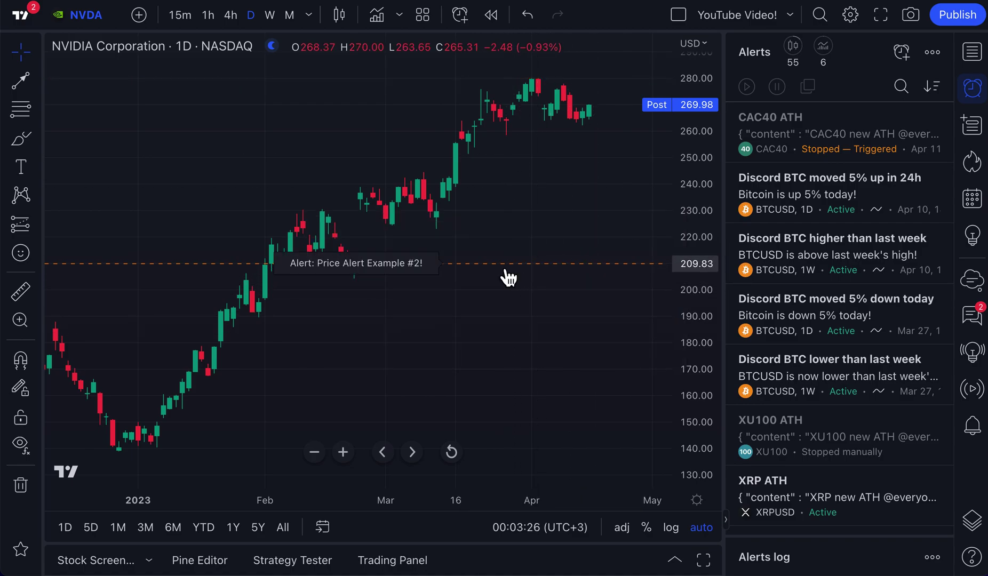
pyautogui.rightClick(500, 263)
pyautogui.click(540, 325)
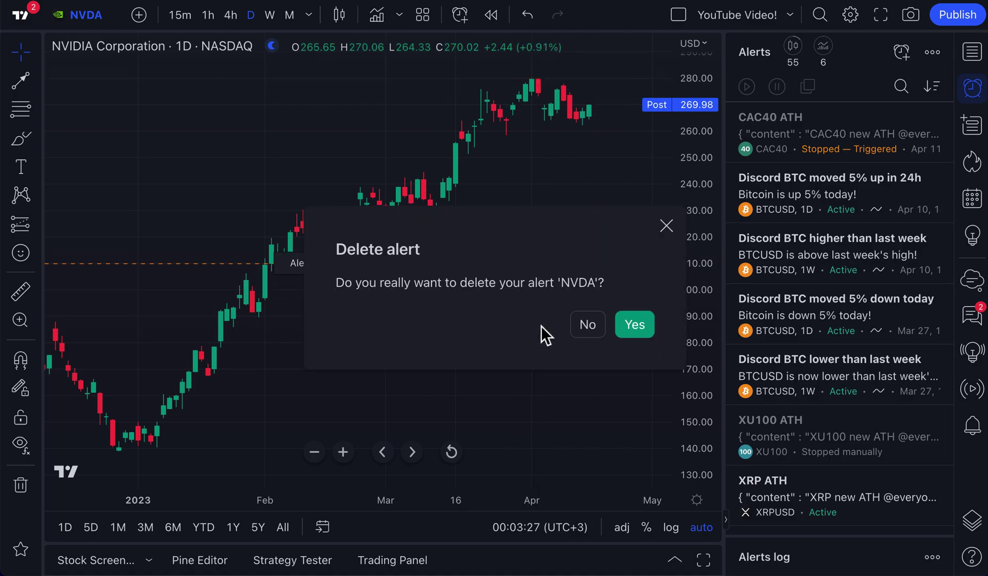
pyautogui.click(641, 329)
pyautogui.scroll(2, 402, 368)
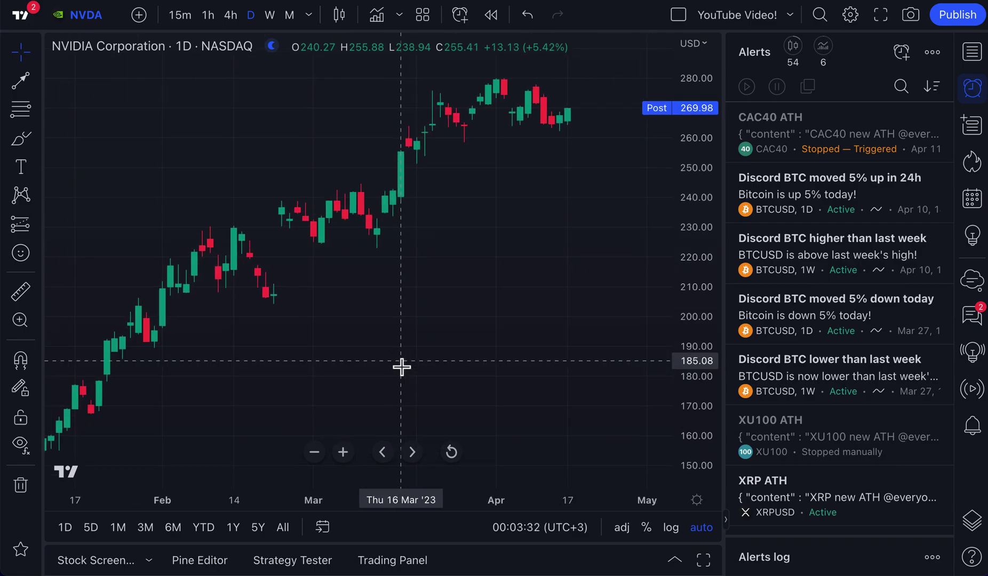
pyautogui.scroll(3, 401, 367)
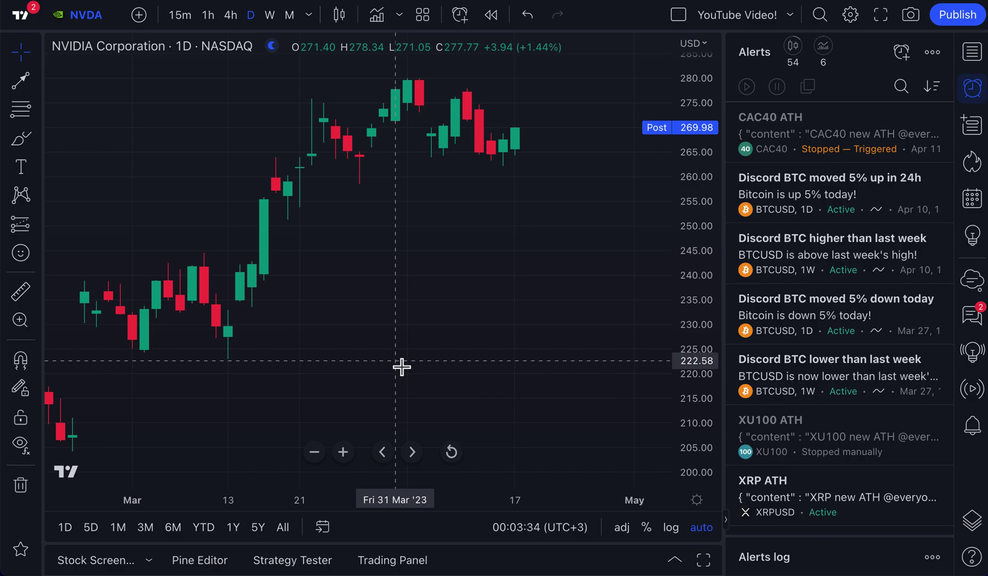
pyautogui.scroll(-3, 401, 367)
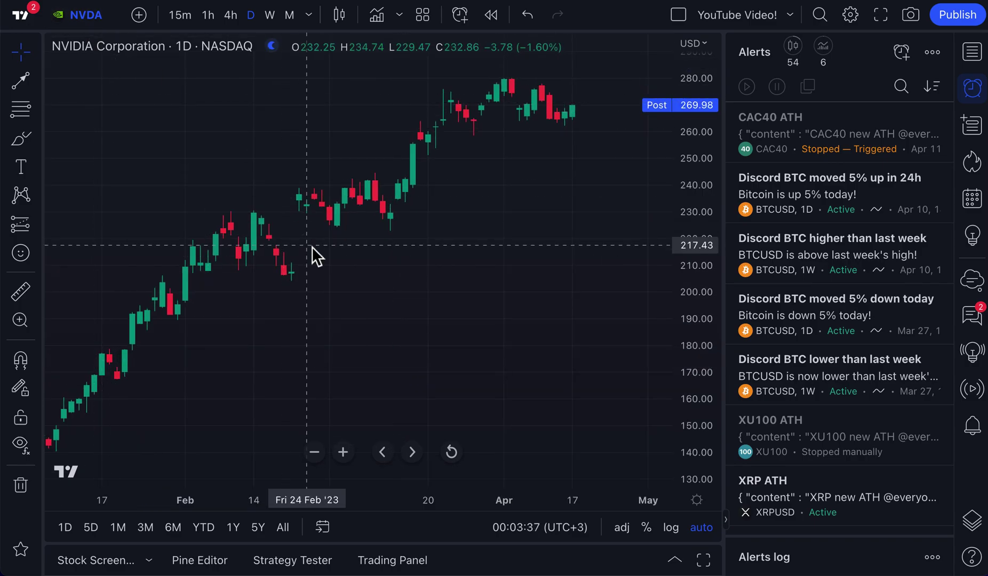
# - Search the indicators for "moving average" and add the Moving Average to the NVDA chart
pyautogui.press('/')
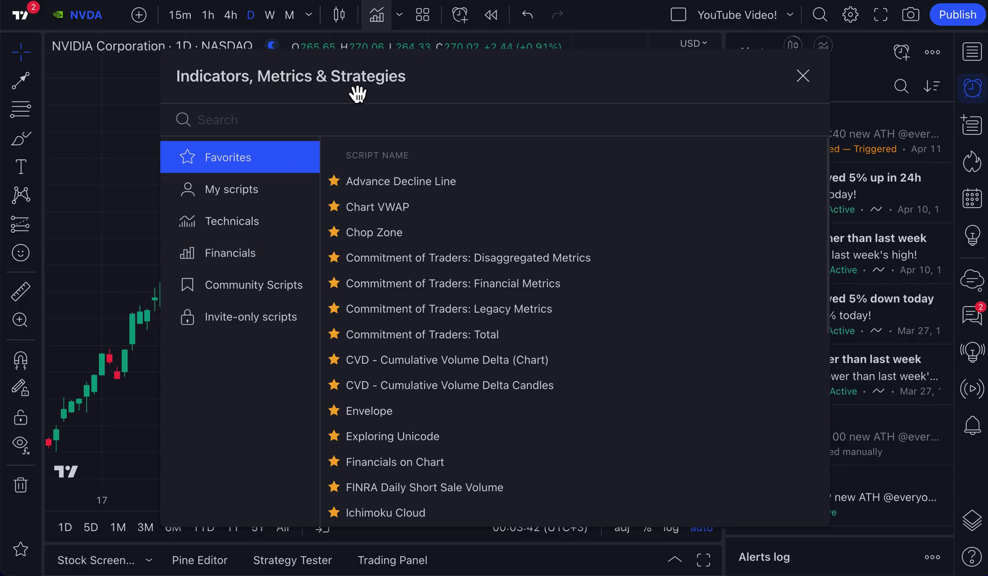
pyautogui.click(260, 221)
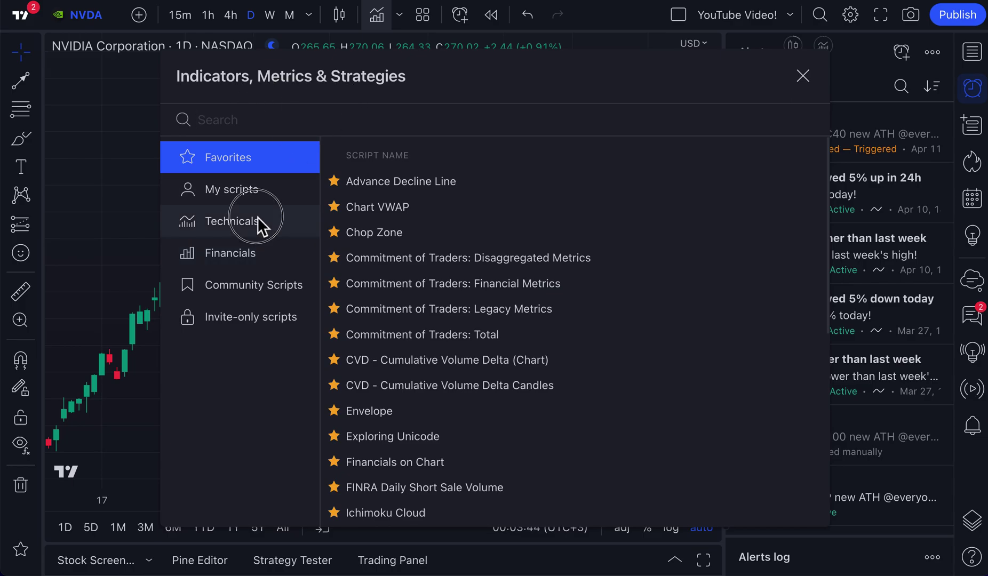
pyautogui.write('moving')
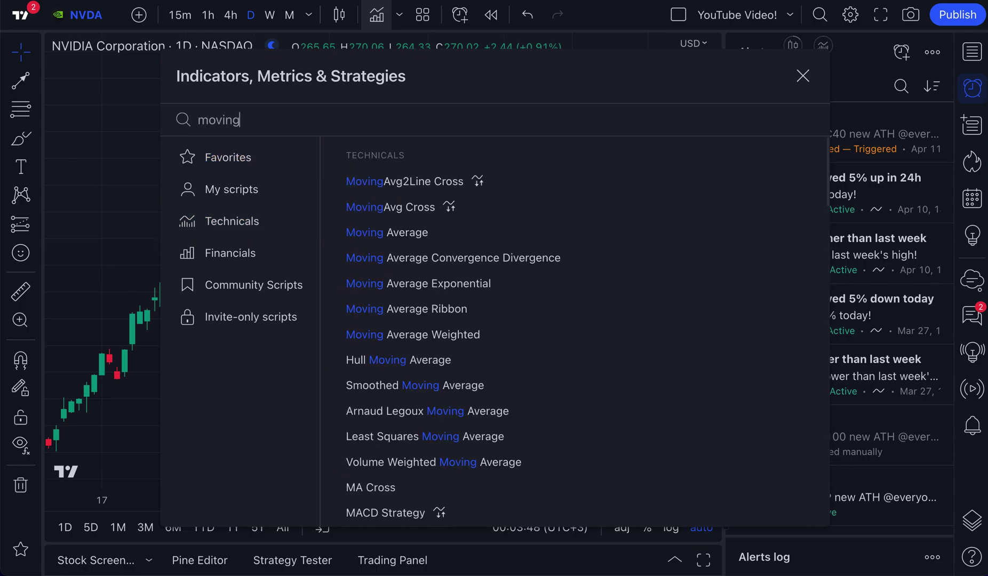
pyautogui.write(' average')
pyautogui.click(476, 186)
pyautogui.click(803, 78)
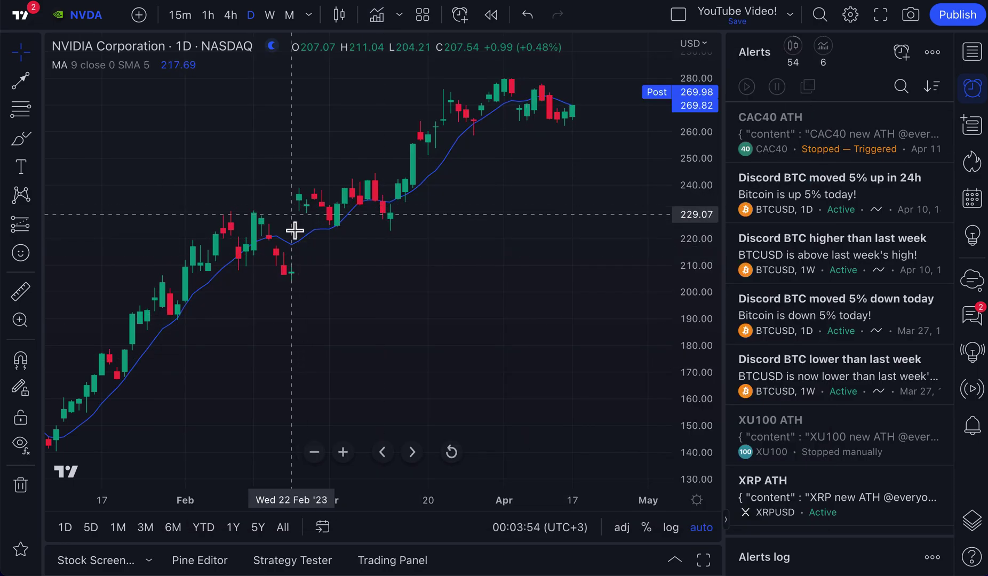
# - Set the main length of the moving average to 50 in its inputs
pyautogui.click(309, 249)
pyautogui.doubleClick(309, 248)
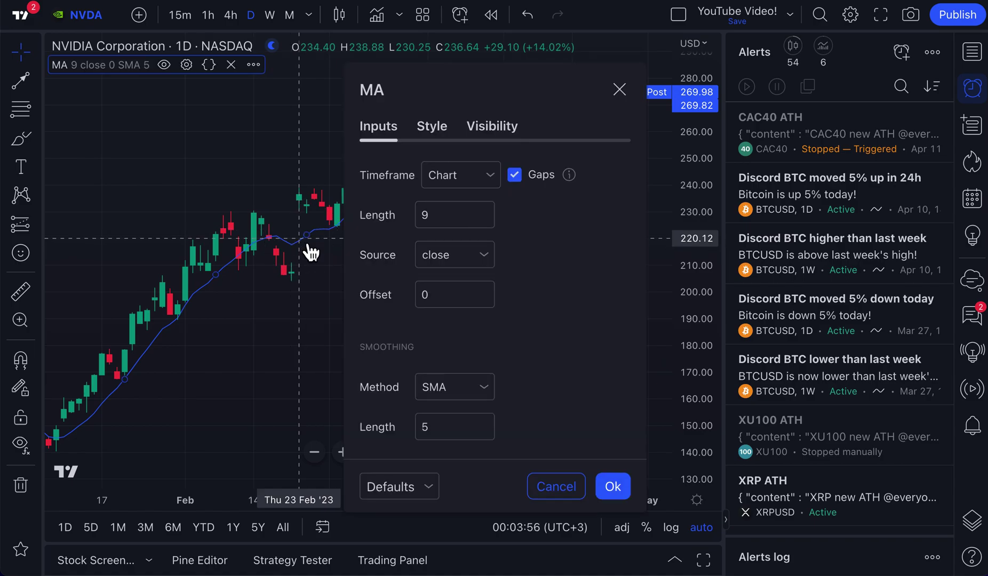
pyautogui.doubleClick(452, 216)
pyautogui.write('50')
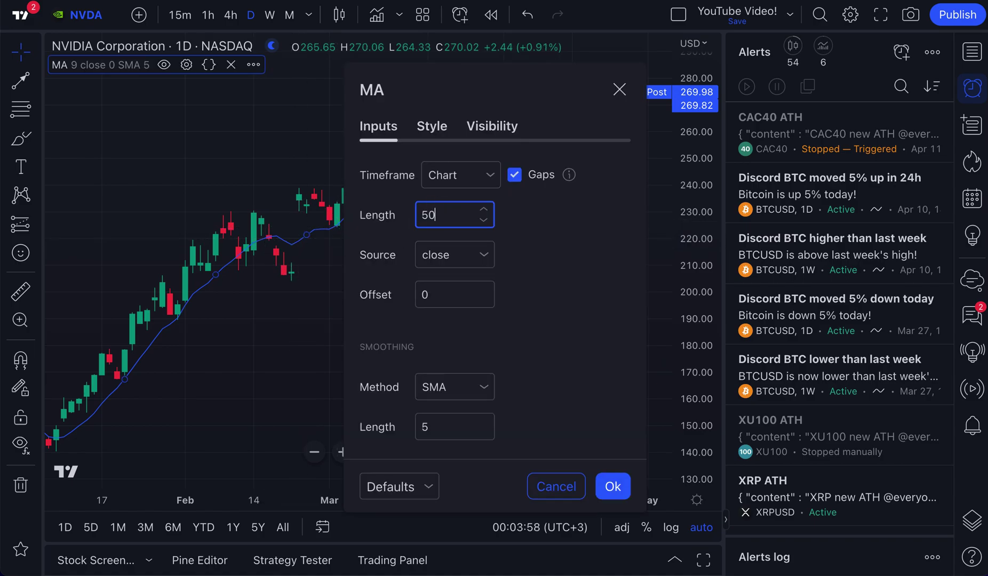
pyautogui.click(566, 235)
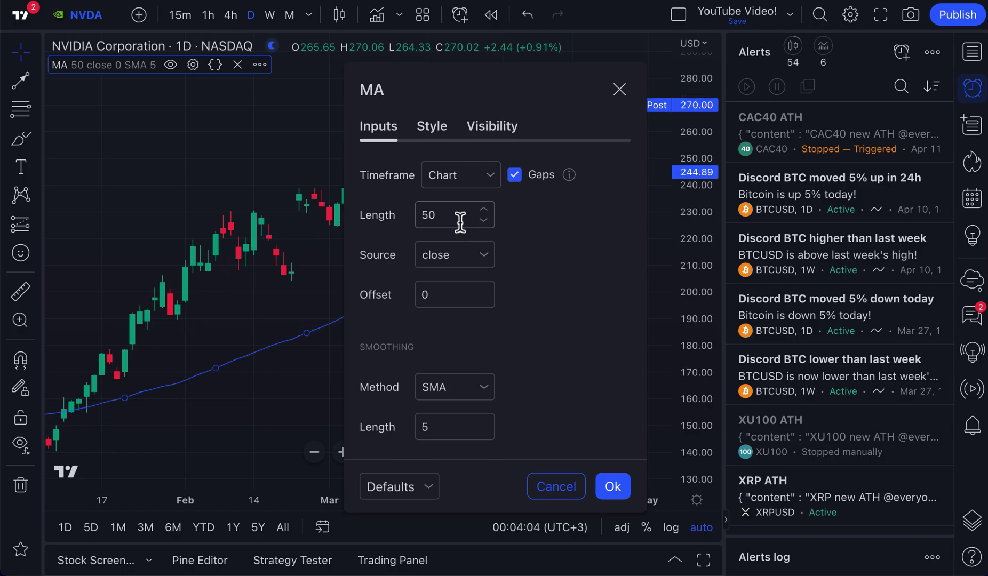
pyautogui.doubleClick(428, 222)
pyautogui.write('5')
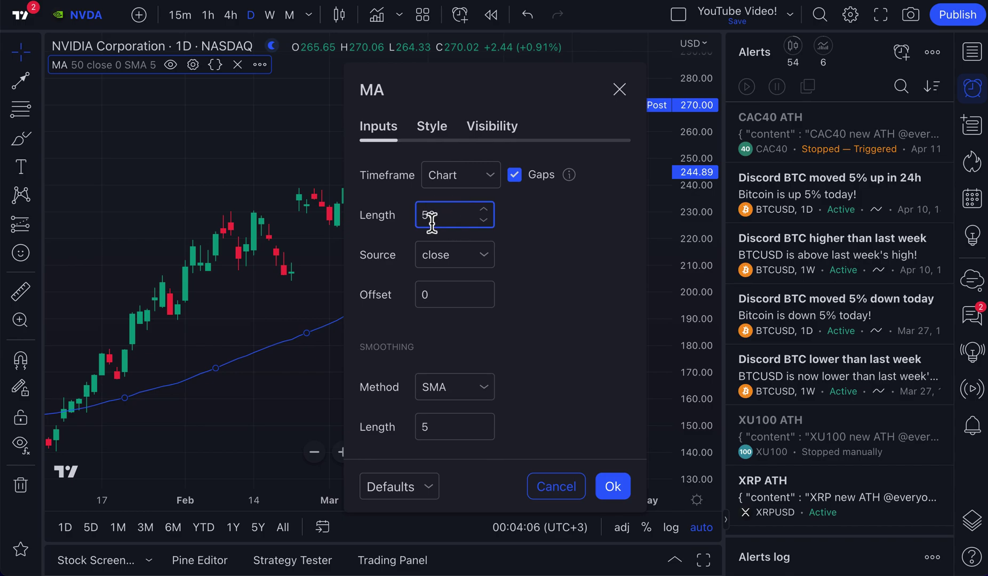
pyautogui.write('0')
pyautogui.click(613, 488)
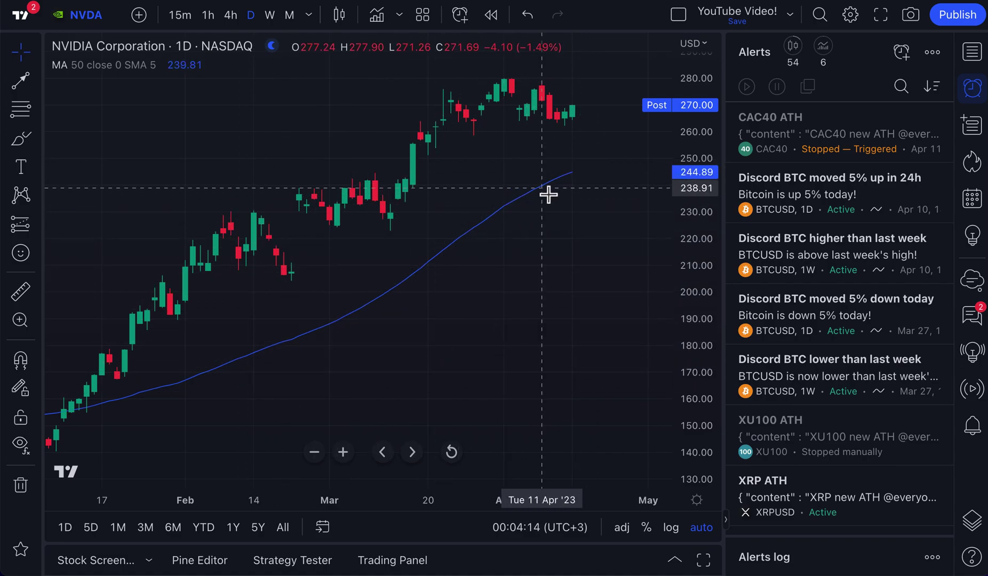
# - Start an alert on the 50-period moving average line and set its condition to Crossing Down
pyautogui.click(208, 528)
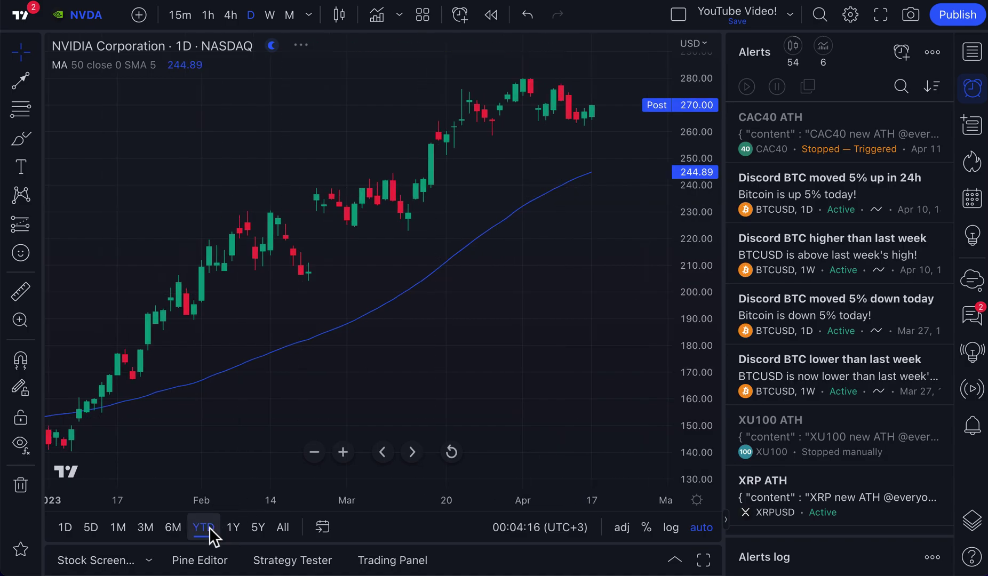
pyautogui.rightClick(584, 176)
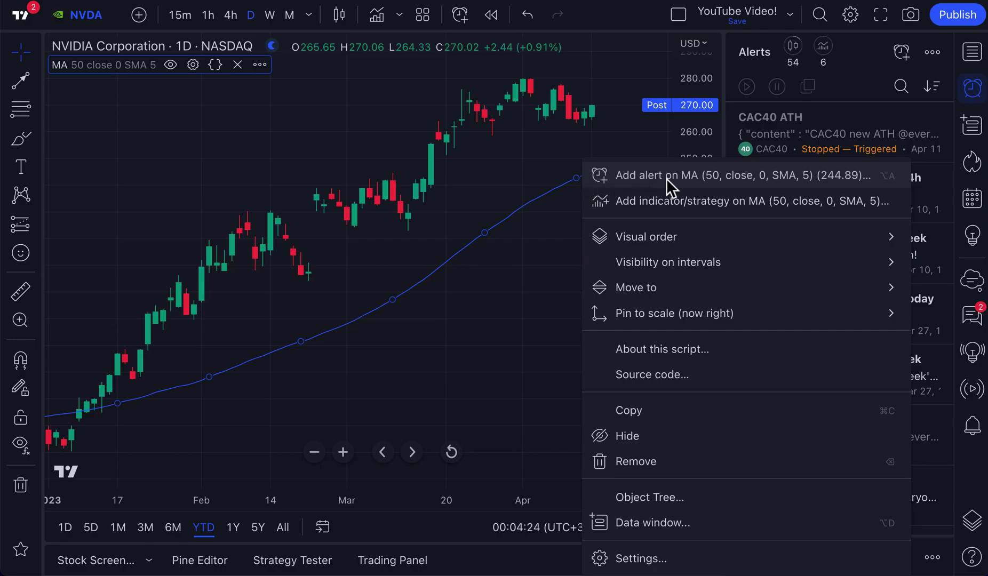
pyautogui.click(699, 178)
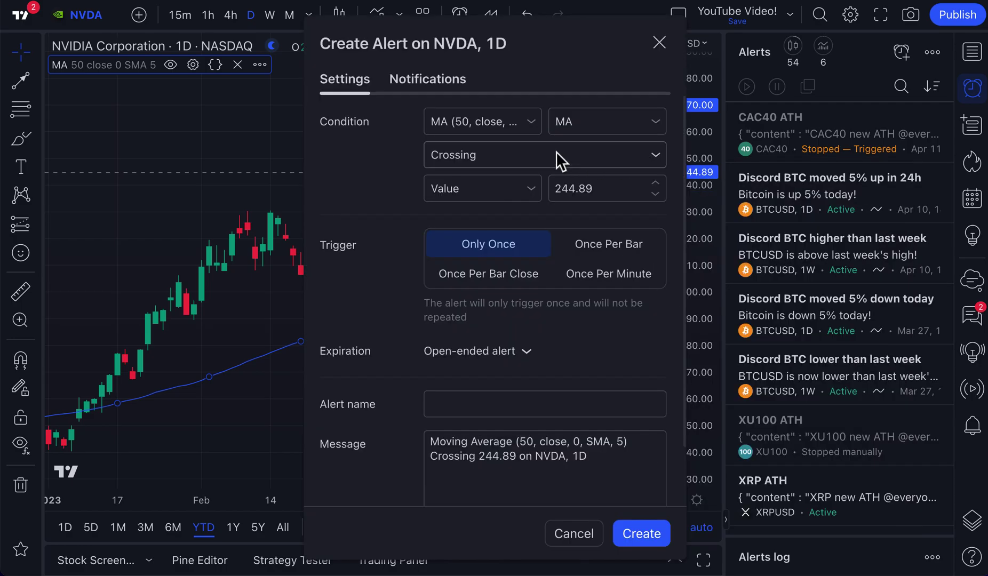
pyautogui.click(497, 155)
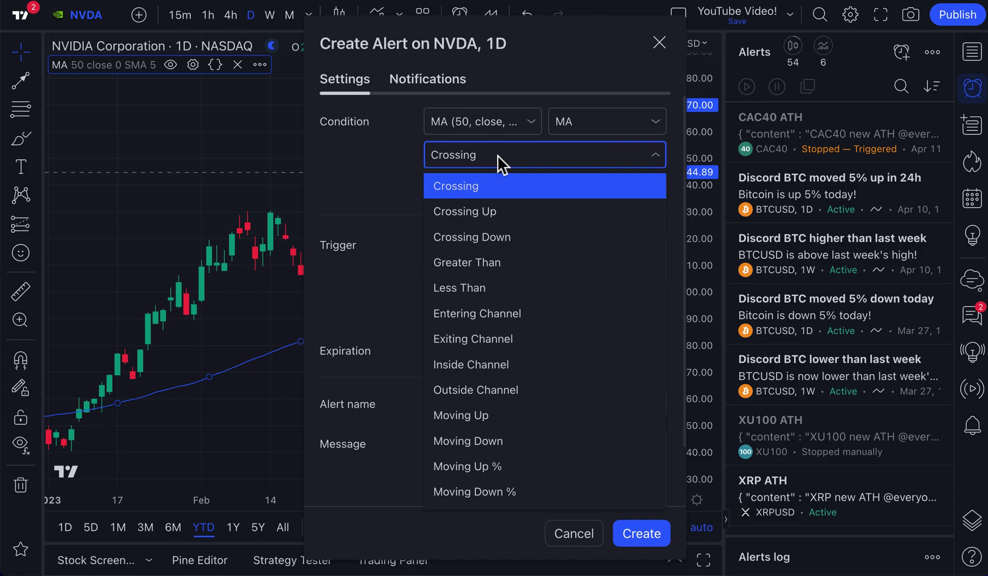
pyautogui.click(471, 238)
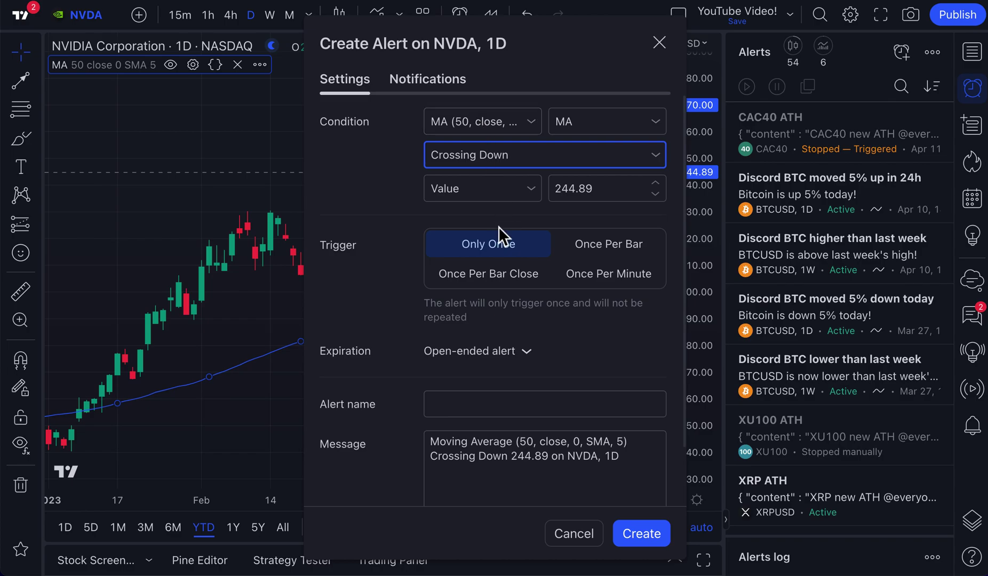
# - Name the alert "NVDA Goes Below Moving Average!" and insert "Reminder: This is an example of a technical alert!" at the start of its message
pyautogui.scroll(-2, 484, 248)
pyautogui.click(469, 333)
pyautogui.write('NVDA Goes B')
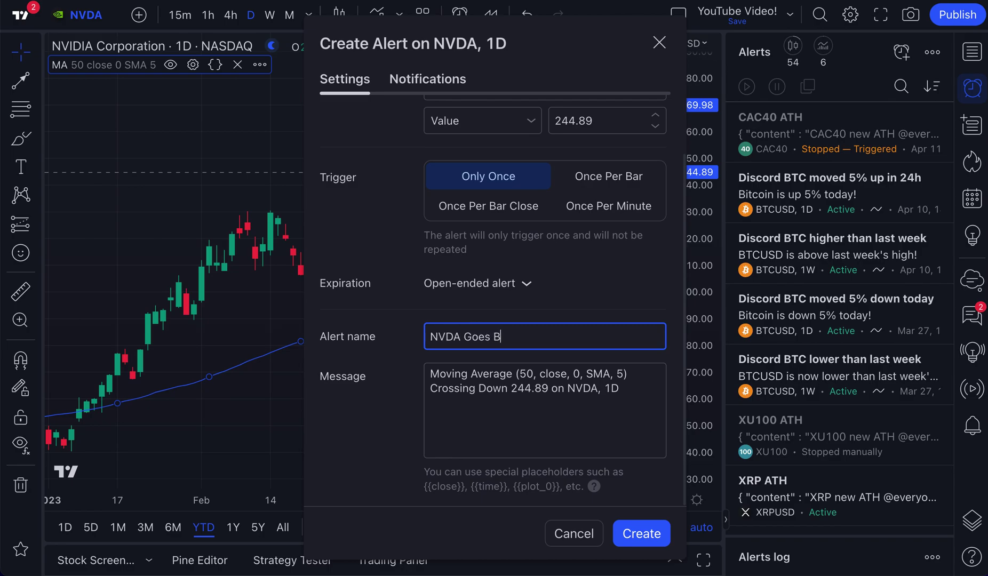
pyautogui.write('elow Moving Average!')
pyautogui.click(437, 373)
pyautogui.write('Reminder')
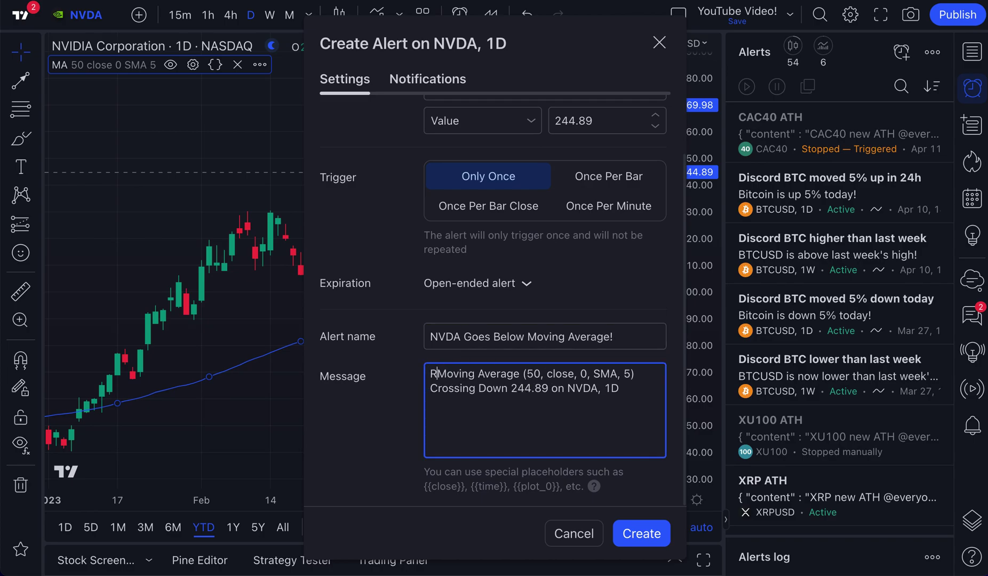
pyautogui.write(': This is an e')
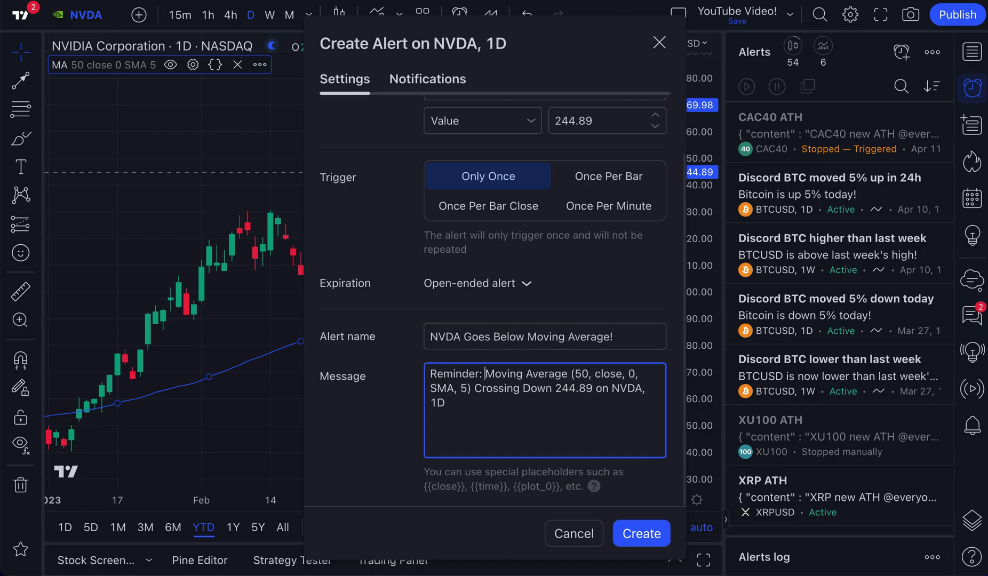
pyautogui.write('xample of a tech')
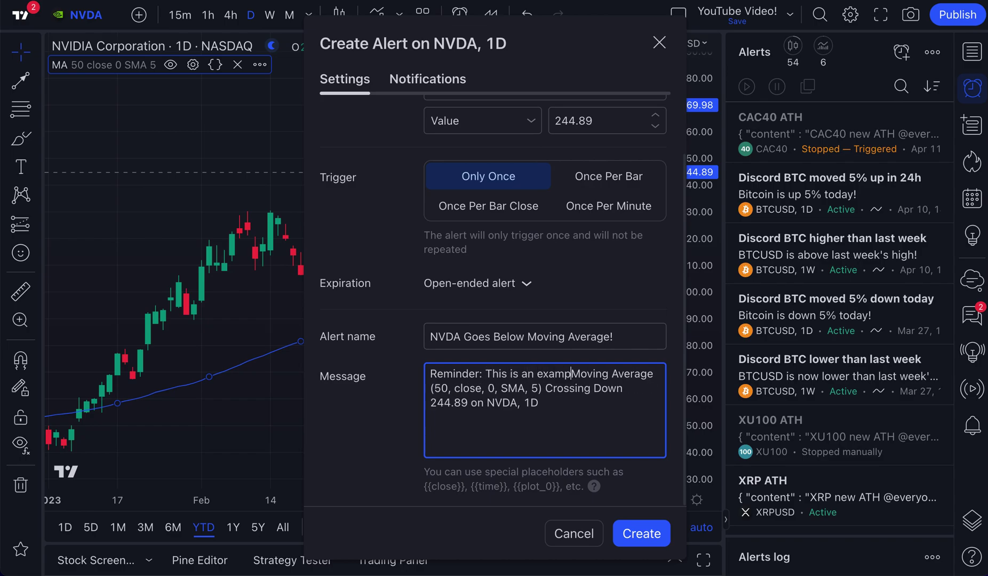
pyautogui.write('nical alert')
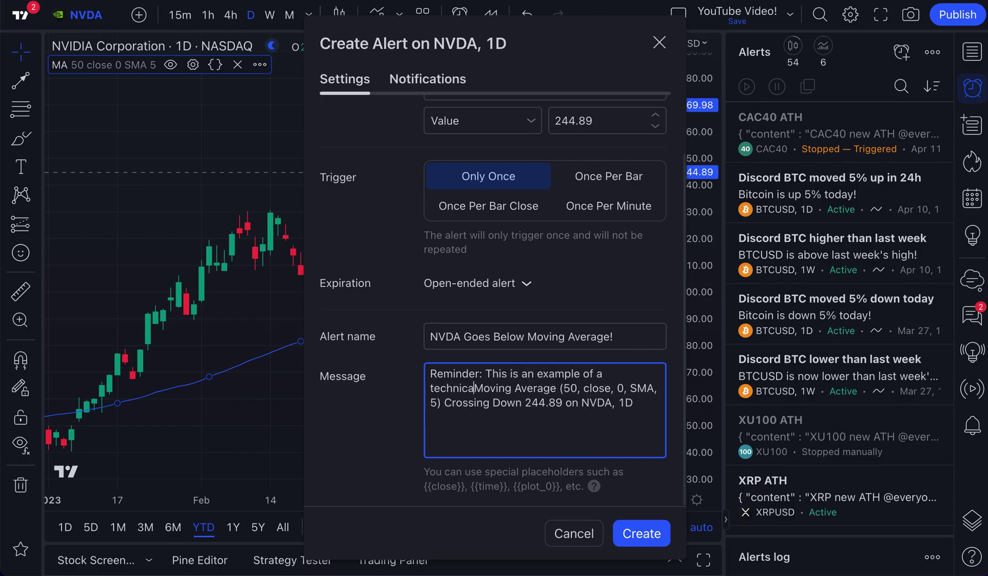
pyautogui.write('!')
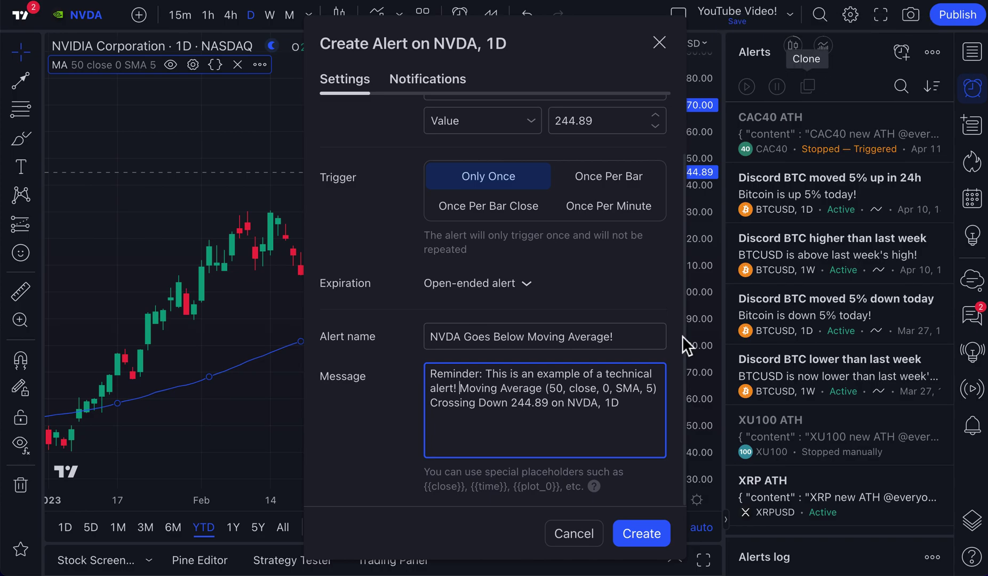
# - Create the moving average alert and check the technical alert usage in the alerts list
pyautogui.click(635, 536)
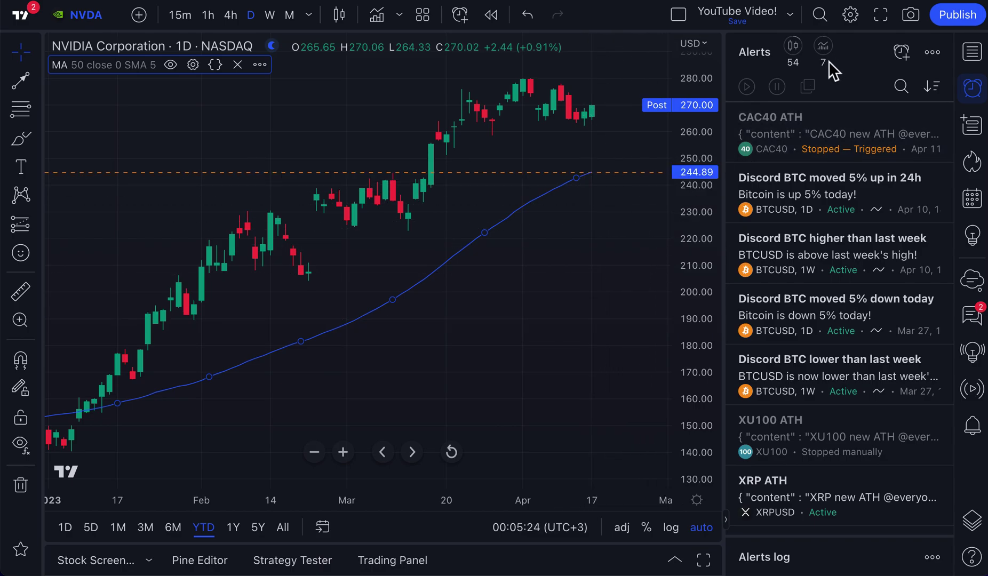
pyautogui.moveTo(827, 64)
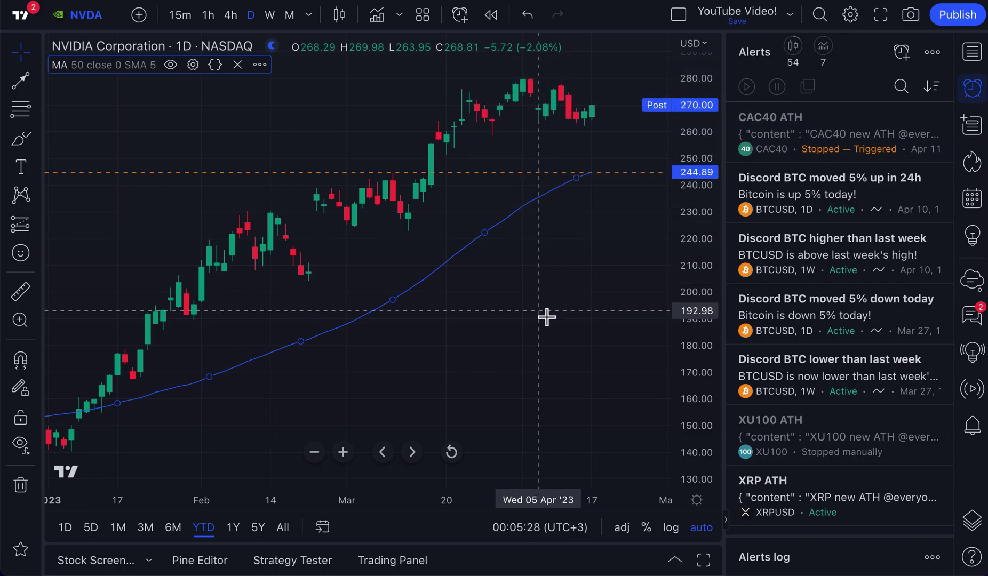
pyautogui.scroll(-6, 546, 316)
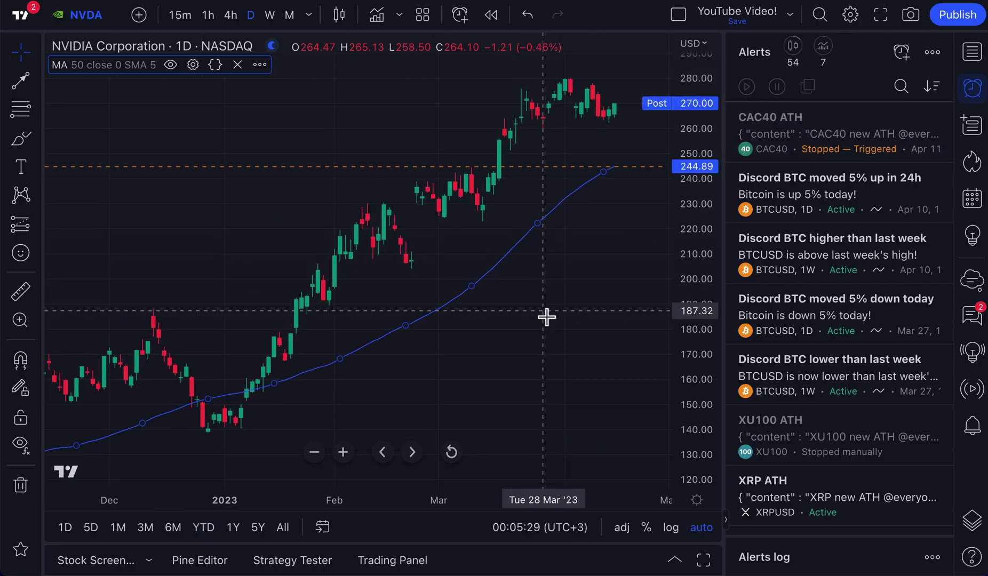
pyautogui.click(546, 317)
pyautogui.moveTo(546, 317); pyautogui.dragTo(485, 311)
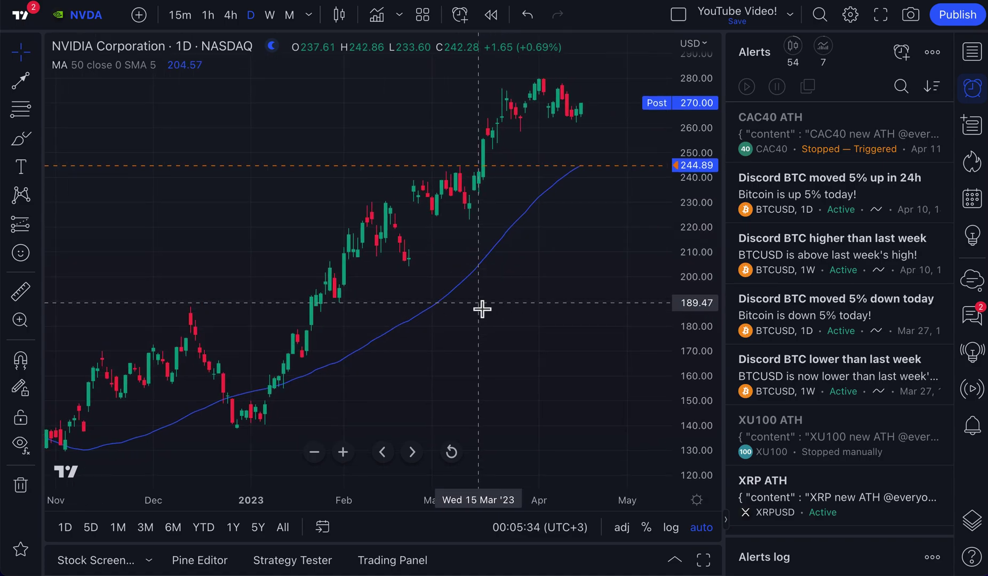
# - Remove the 50-period moving average indicator from the NVDA chart
pyautogui.scroll(-5, 482, 308)
pyautogui.click(367, 369)
pyautogui.moveTo(367, 369); pyautogui.dragTo(348, 368)
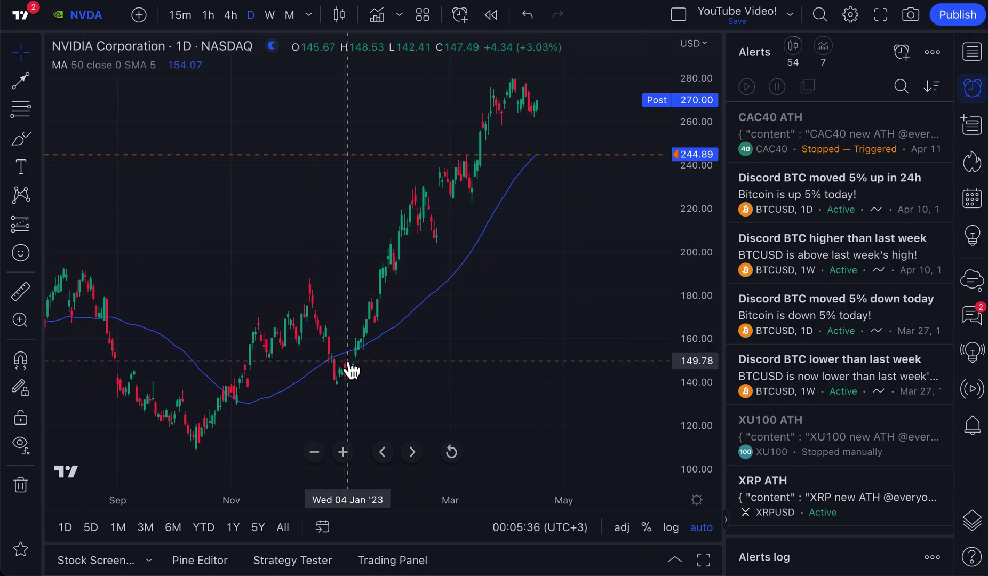
pyautogui.click(459, 268)
pyautogui.press('Delete')
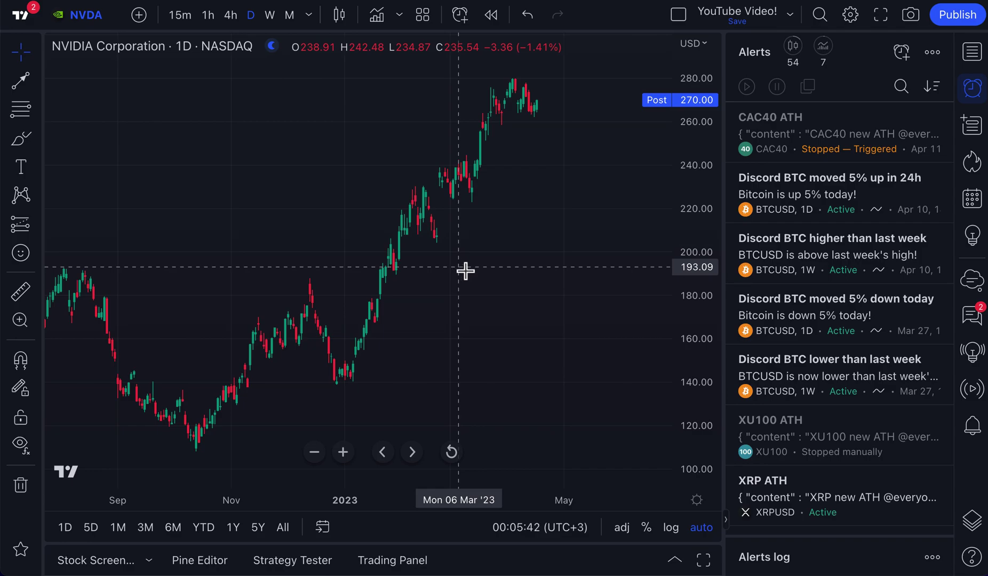
pyautogui.click(934, 87)
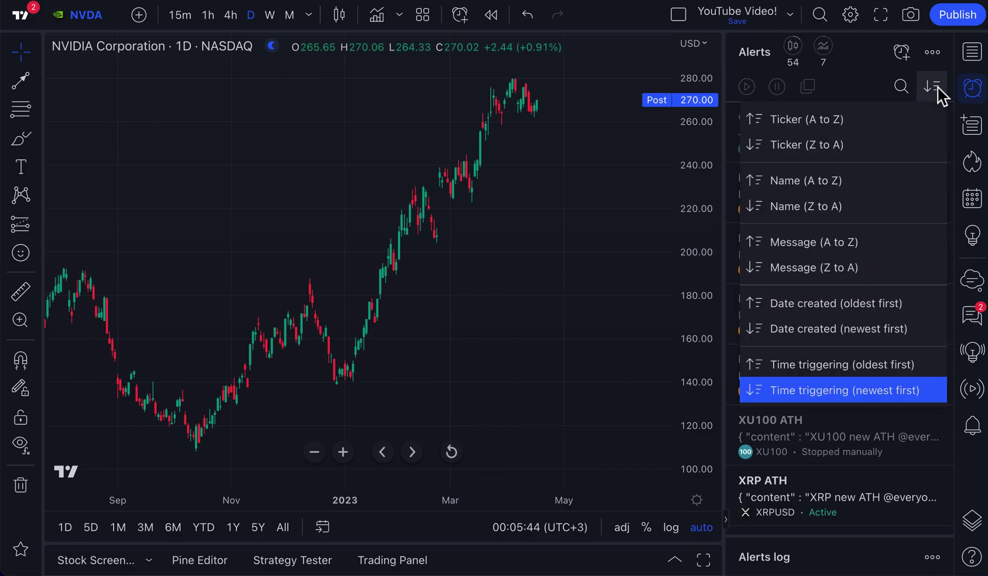
pyautogui.click(536, 247)
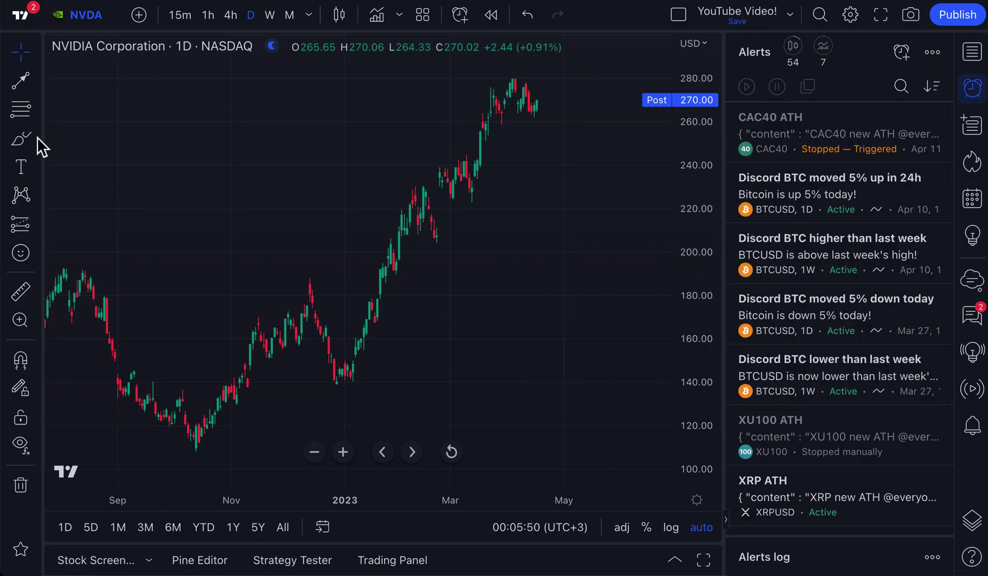
# - Draw a trend line beneath the NVDA lows from 5 Jan '23 at about 139.87 to 26 Apr '23 at about 273.11
pyautogui.click(37, 87)
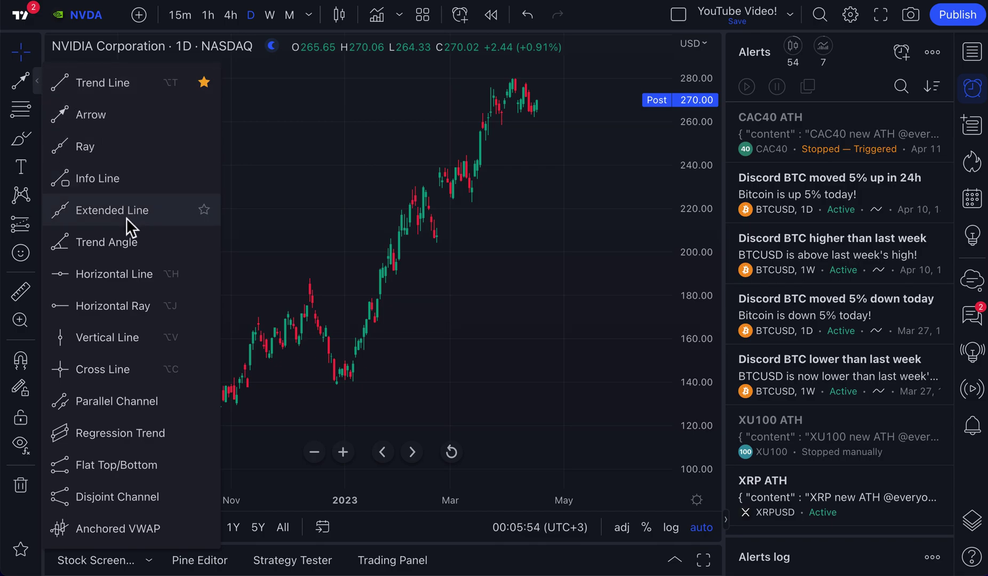
pyautogui.click(133, 89)
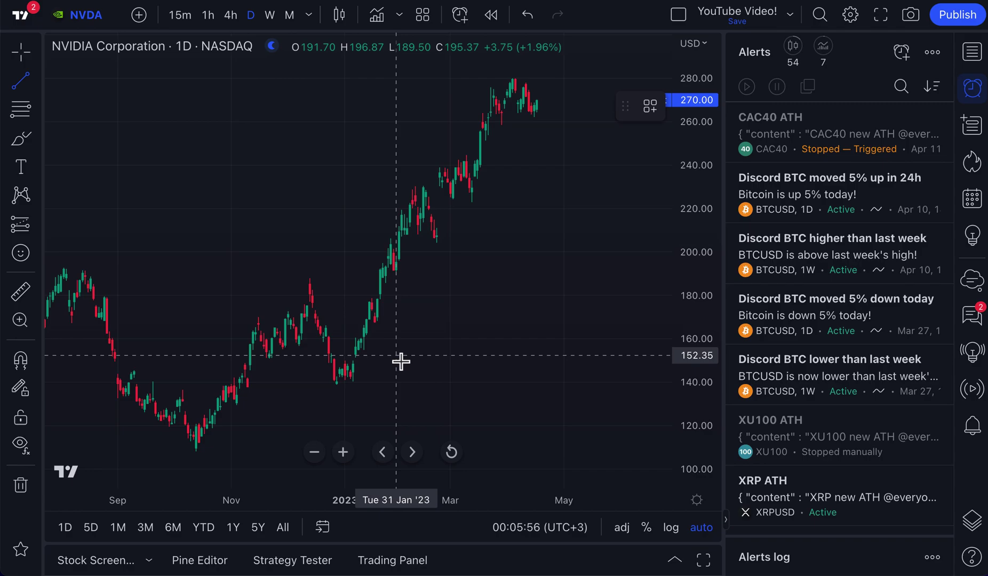
pyautogui.click(353, 384)
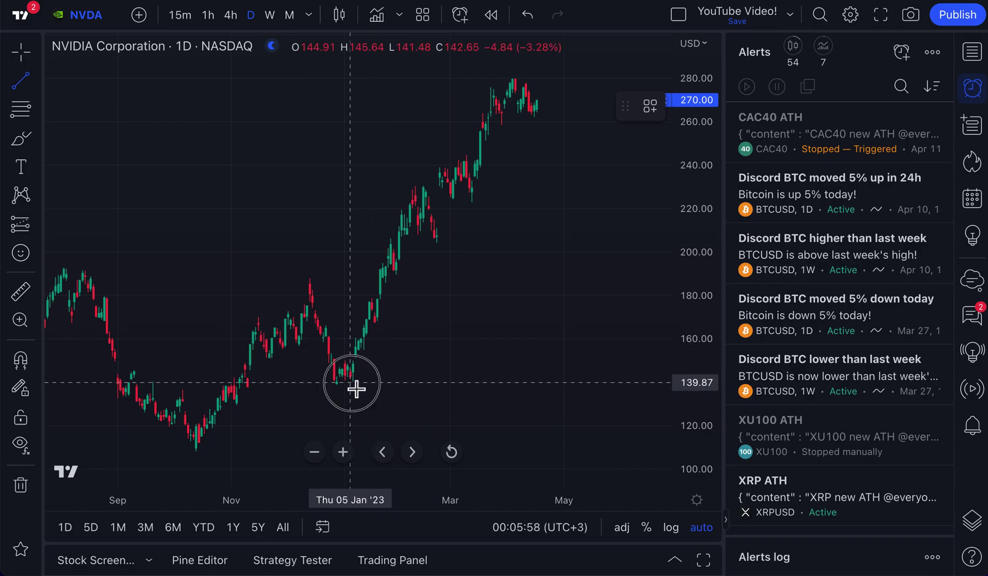
pyautogui.click(555, 93)
# - Show the year-to-date range and move the trend line's upper end to 24 Apr '23 at about 274.40
pyautogui.click(204, 531)
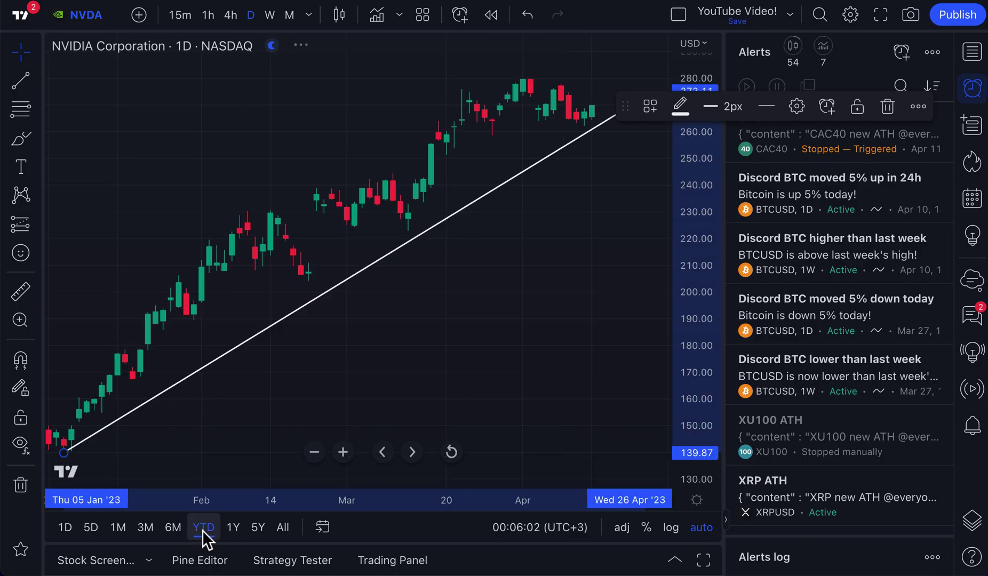
pyautogui.moveTo(626, 106); pyautogui.dragTo(364, 427)
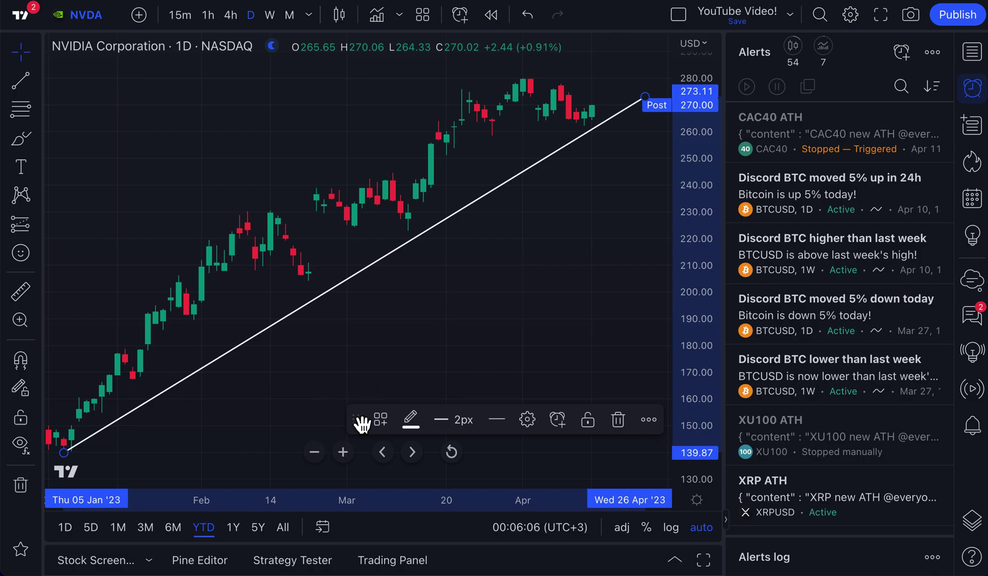
pyautogui.moveTo(646, 97); pyautogui.dragTo(630, 95)
pyautogui.click(253, 249)
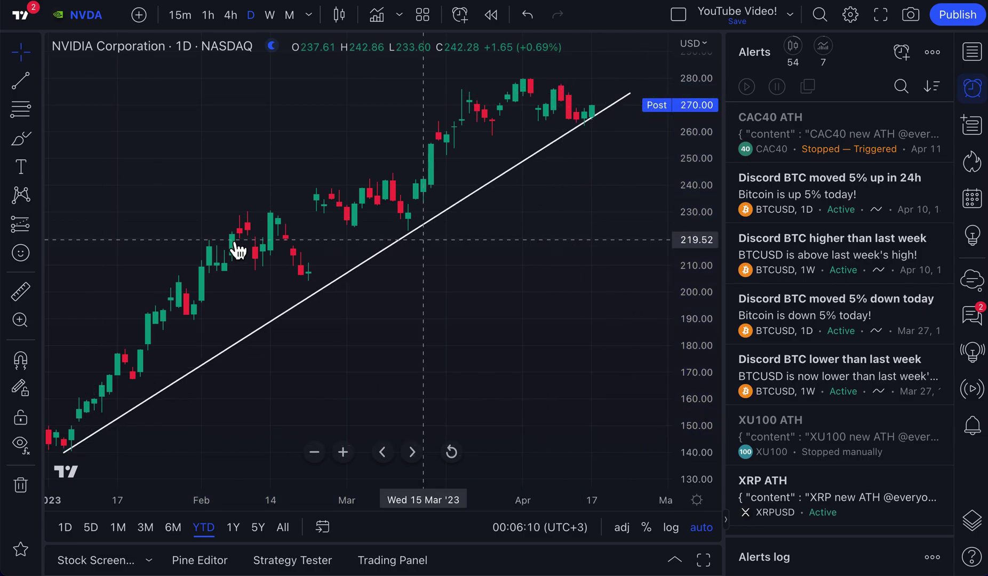
# - Circle with the Brush the four places where price touches or nears the trend line, from early January to mid-April
pyautogui.click(22, 139)
pyautogui.moveTo(80, 430); pyautogui.dragTo(65, 427)
pyautogui.moveTo(314, 277)
pyautogui.mouseDown()
pyautogui.moveTo(305, 303)
pyautogui.moveTo(320, 284)
pyautogui.mouseUp()
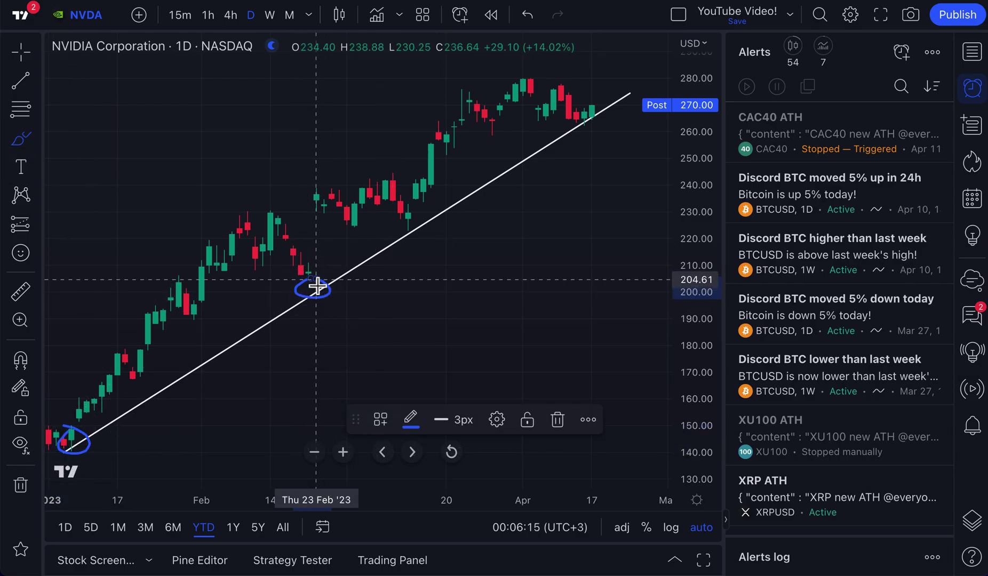
pyautogui.moveTo(419, 229)
pyautogui.mouseDown()
pyautogui.moveTo(399, 244)
pyautogui.moveTo(426, 243)
pyautogui.moveTo(415, 226)
pyautogui.mouseUp()
pyautogui.moveTo(590, 114)
pyautogui.mouseDown()
pyautogui.moveTo(581, 135)
pyautogui.moveTo(600, 117)
pyautogui.moveTo(582, 123)
pyautogui.mouseUp()
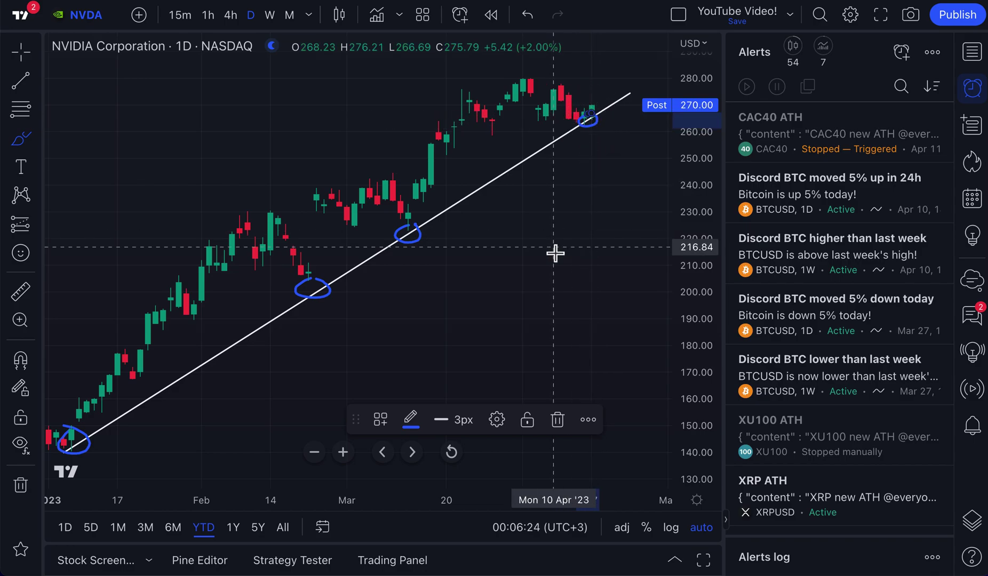
pyautogui.click(21, 52)
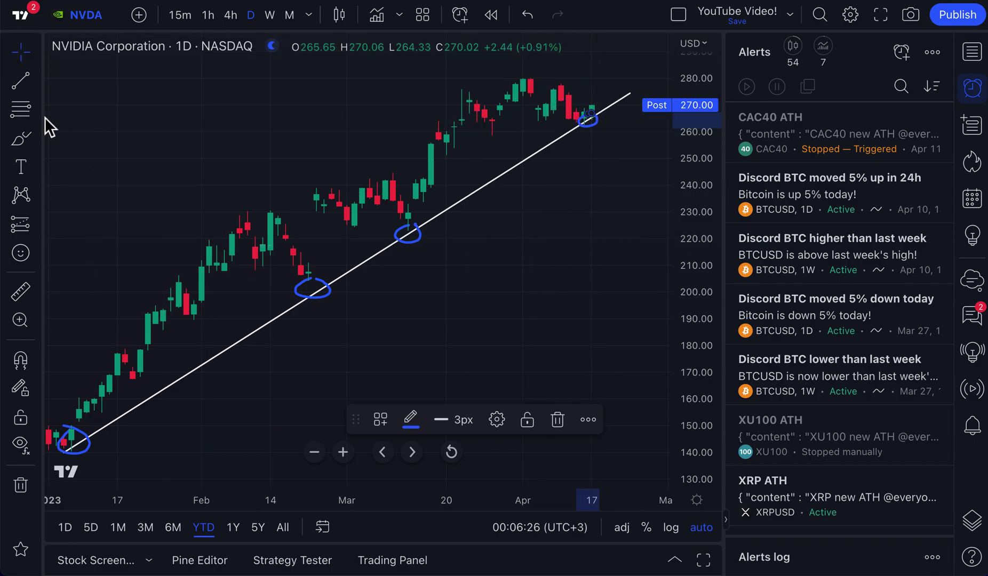
# - Sketch a brush arrow from the latest candle curving down below the trend line
pyautogui.click(21, 139)
pyautogui.moveTo(596, 117)
pyautogui.mouseDown()
pyautogui.moveTo(610, 101)
pyautogui.moveTo(633, 163)
pyautogui.moveTo(635, 137)
pyautogui.mouseUp()
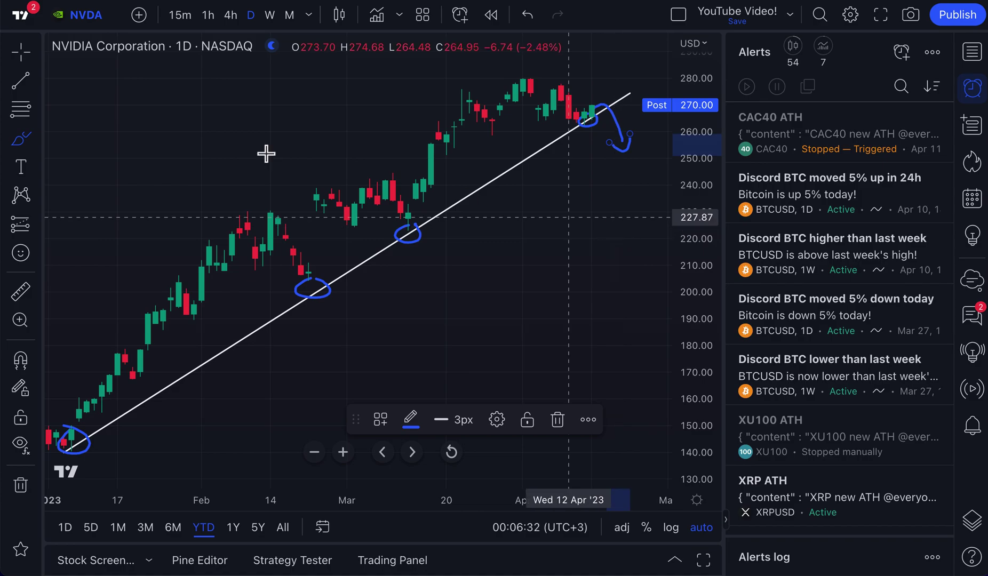
pyautogui.click(21, 52)
# - Start an alert on the trend line and set its condition to Crossing Down
pyautogui.click(530, 171)
pyautogui.rightClick(526, 170)
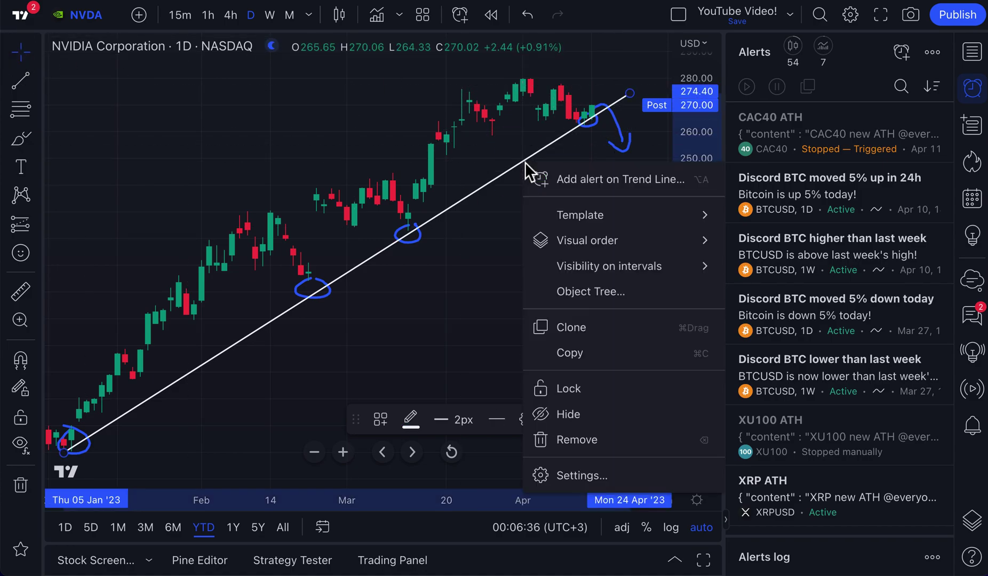
pyautogui.click(592, 182)
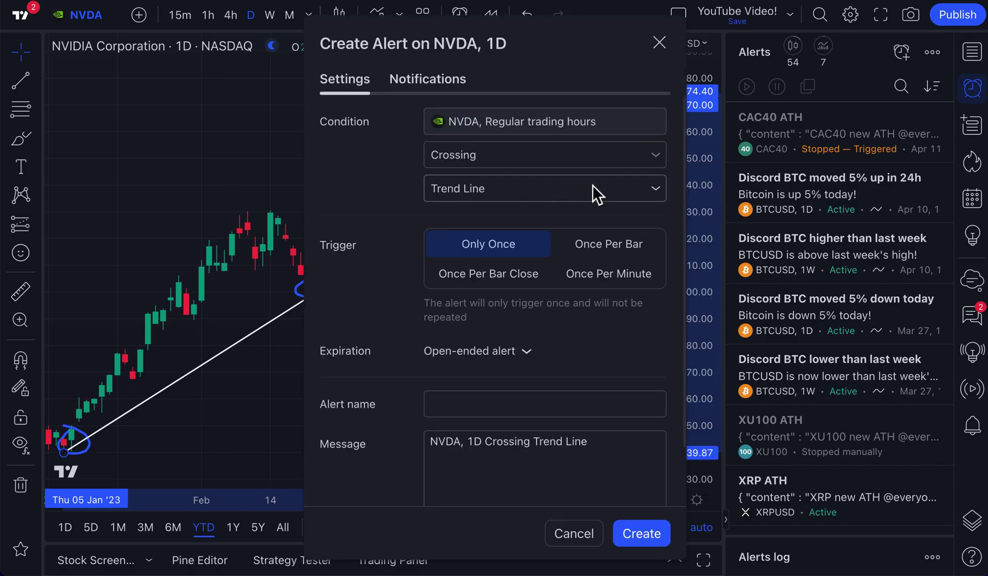
pyautogui.click(542, 158)
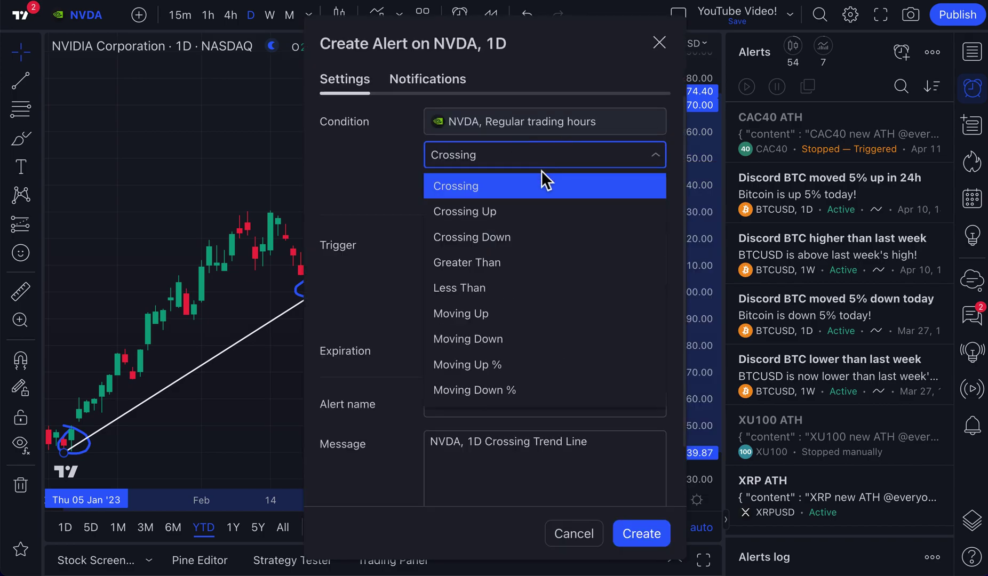
pyautogui.click(531, 233)
# - Name the alert "Technical Alert - Drawing Tool" and insert "Crossing down below trendline!" at the start of its message
pyautogui.click(475, 392)
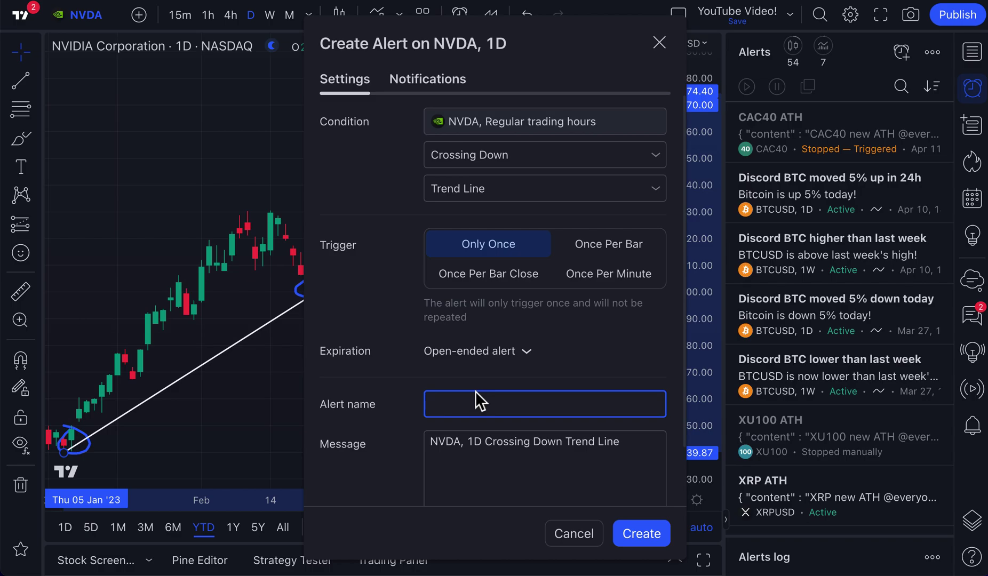
pyautogui.write('Technical Alert - Drawing Tool')
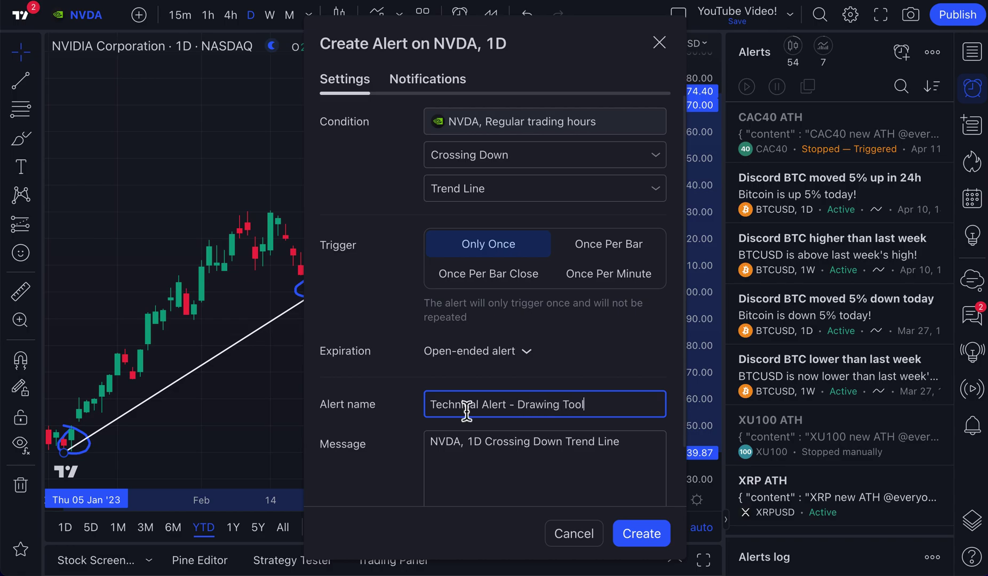
pyautogui.click(432, 446)
pyautogui.write('Crossing down bel')
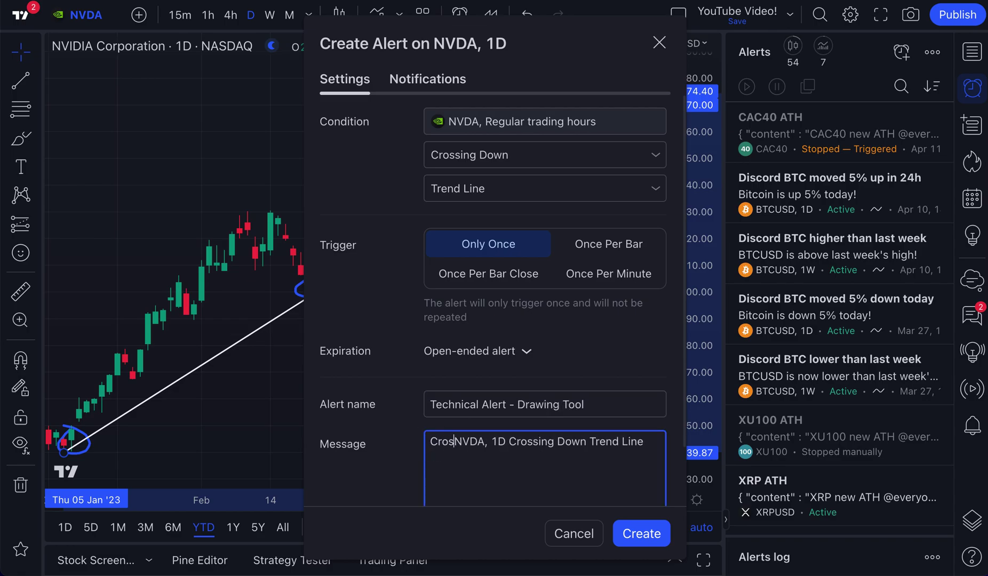
pyautogui.write('ow trendline!')
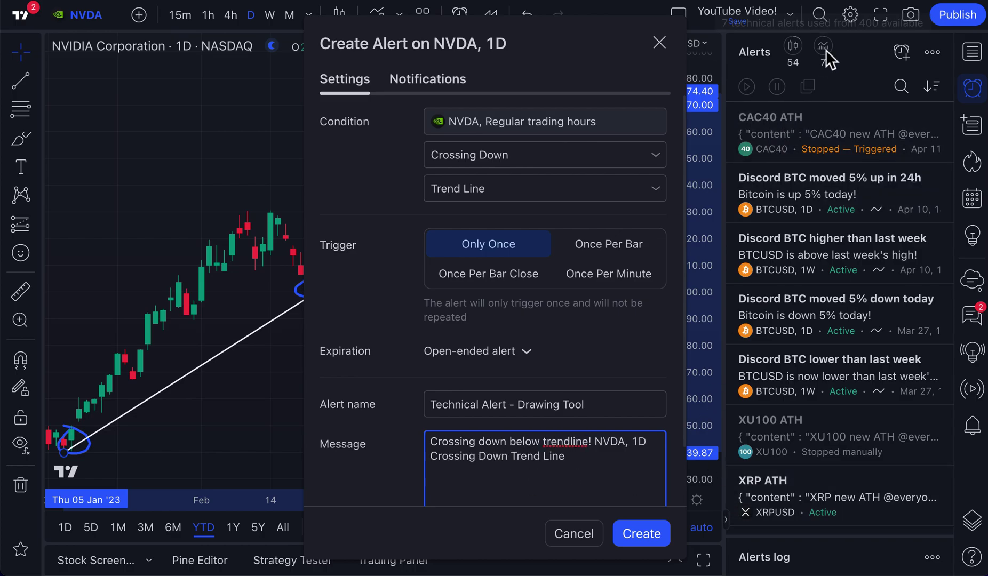
# - Create the trend line alert and check the technical alert usage
pyautogui.click(637, 536)
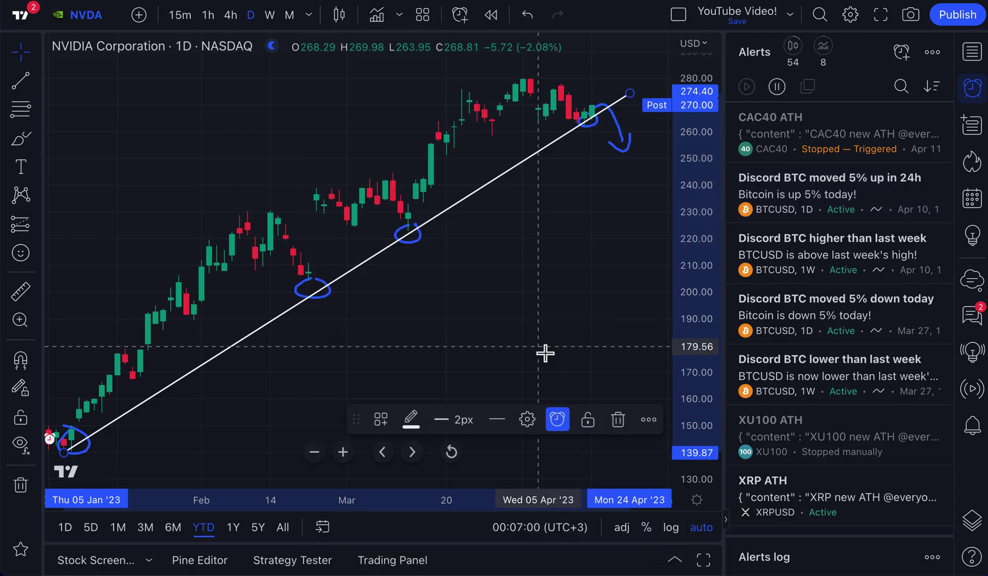
pyautogui.moveTo(828, 60)
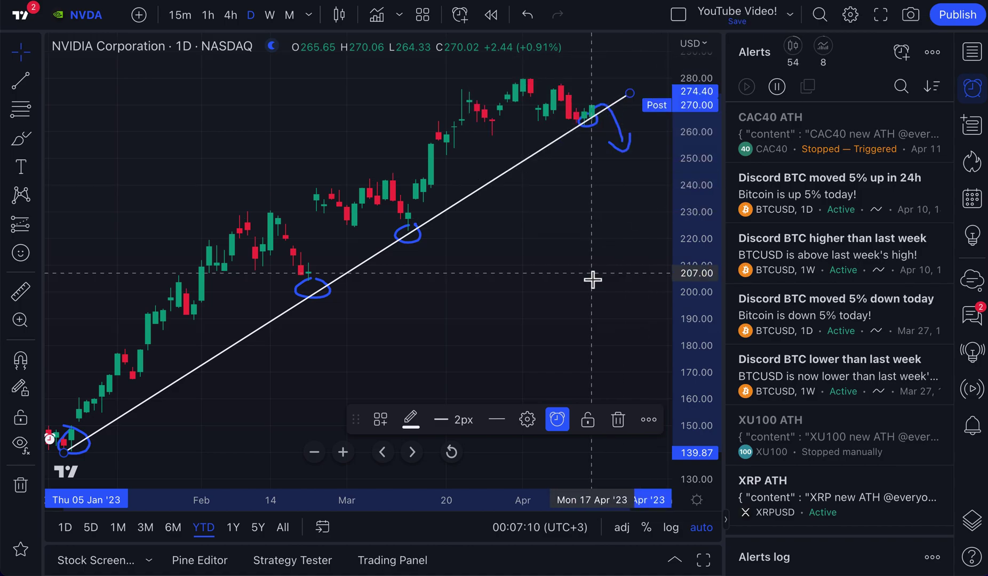
# - Delete the trend line and all brush drawings from the chart, along with the alert attached to the line
pyautogui.scroll(-3, 594, 280)
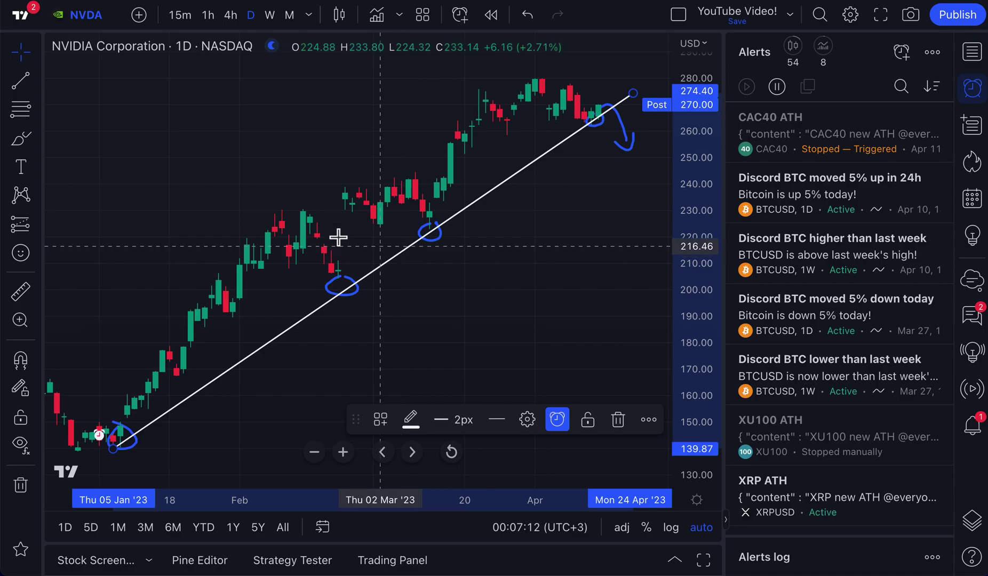
pyautogui.moveTo(63, 70); pyautogui.dragTo(673, 458)
pyautogui.press('Delete')
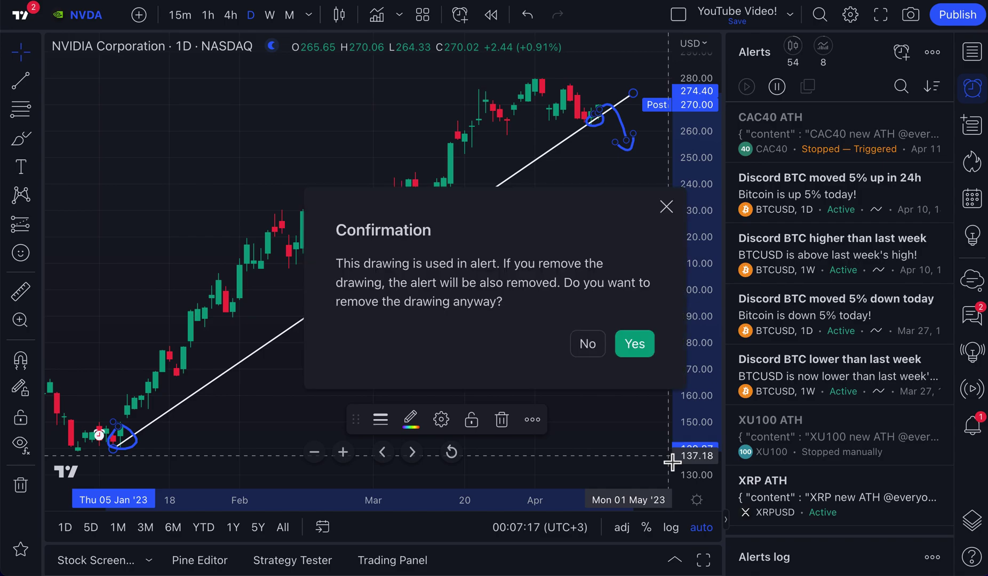
pyautogui.click(644, 347)
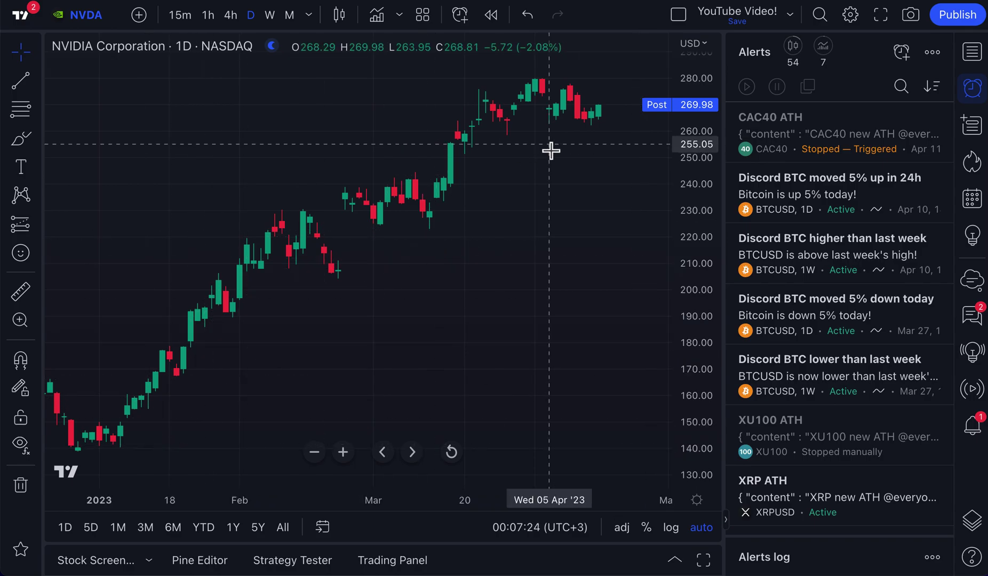
# - Sort the alerts by date created (newest first) and delete the "NVDA Goes Below Moving Average!" alert
pyautogui.hscroll(-5, 511, 243)
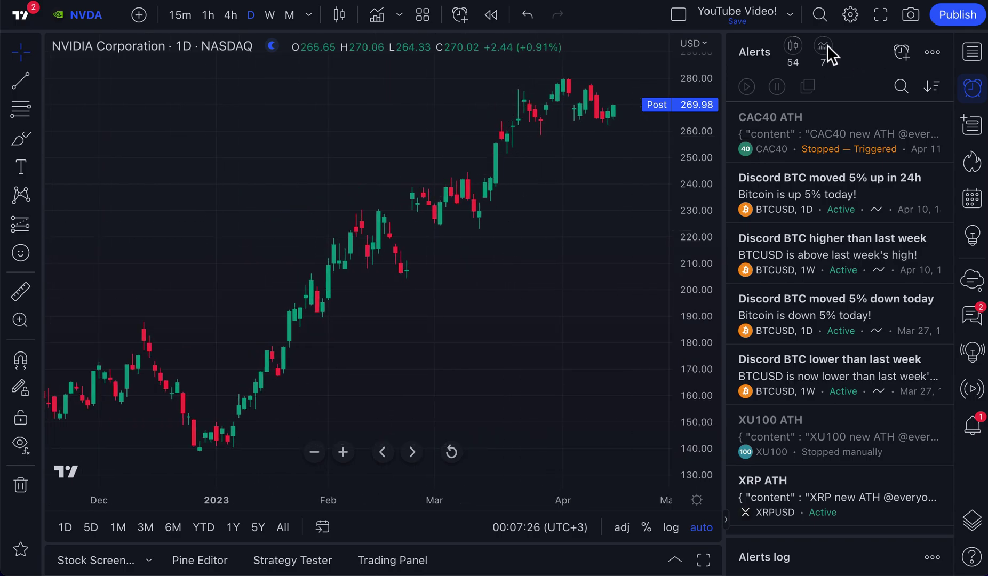
pyautogui.click(934, 89)
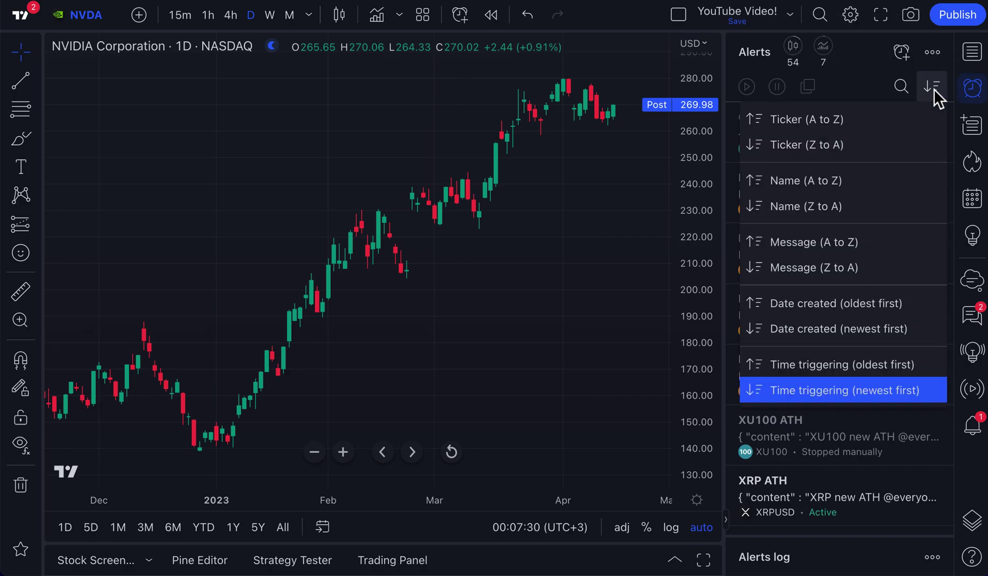
pyautogui.click(907, 329)
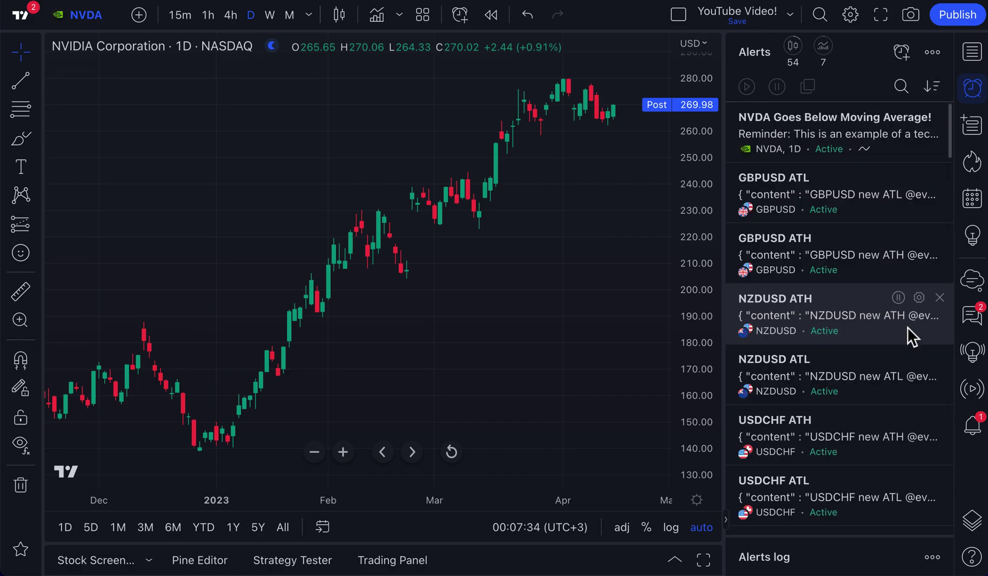
pyautogui.click(940, 116)
pyautogui.click(643, 334)
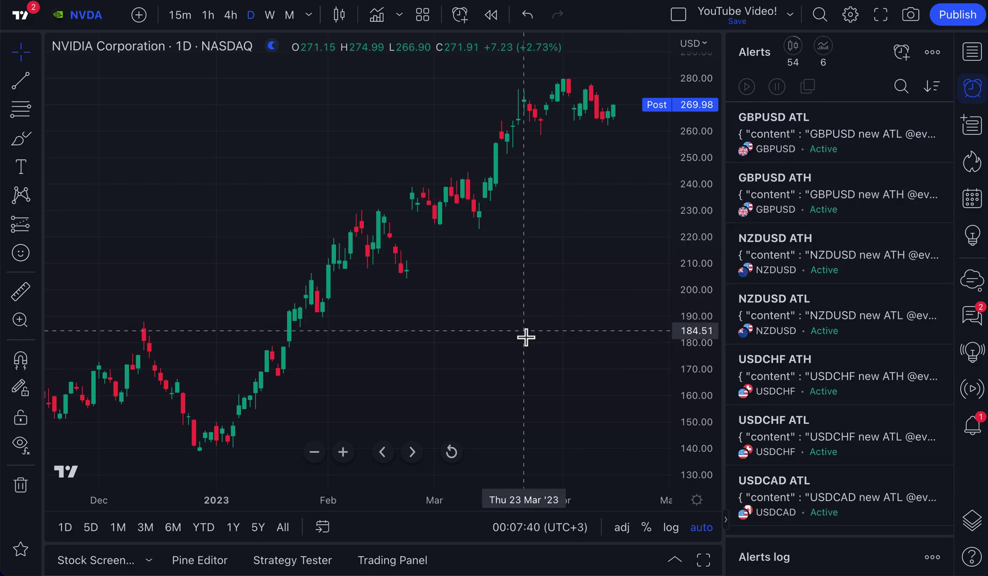
# - Check how many price alerts and technical alerts are used out of the available limits
pyautogui.scroll(-5, 525, 337)
pyautogui.moveTo(420, 347)
pyautogui.mouseDown()
pyautogui.moveTo(429, 353)
pyautogui.moveTo(410, 351)
pyautogui.mouseUp()
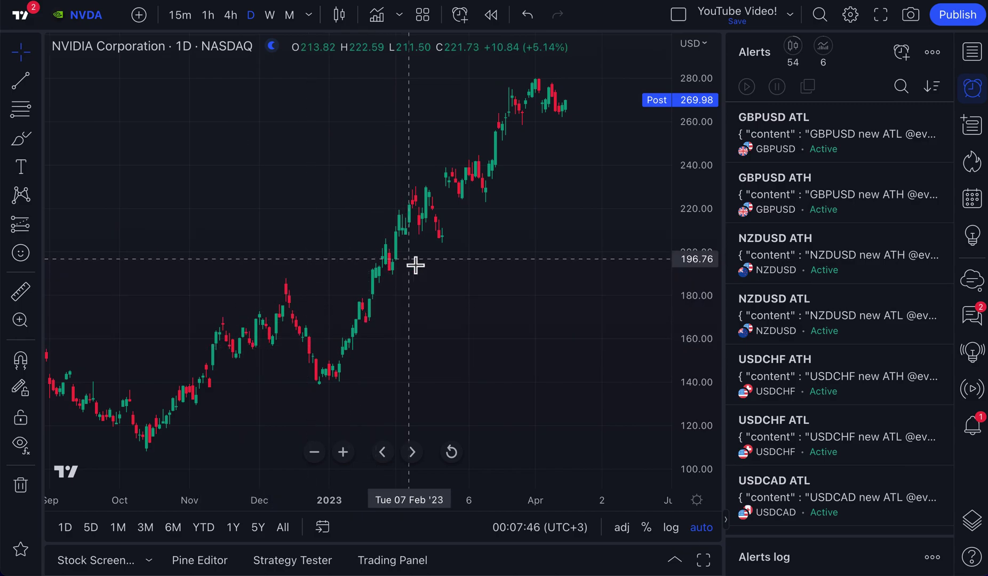
pyautogui.scroll(5, 415, 265)
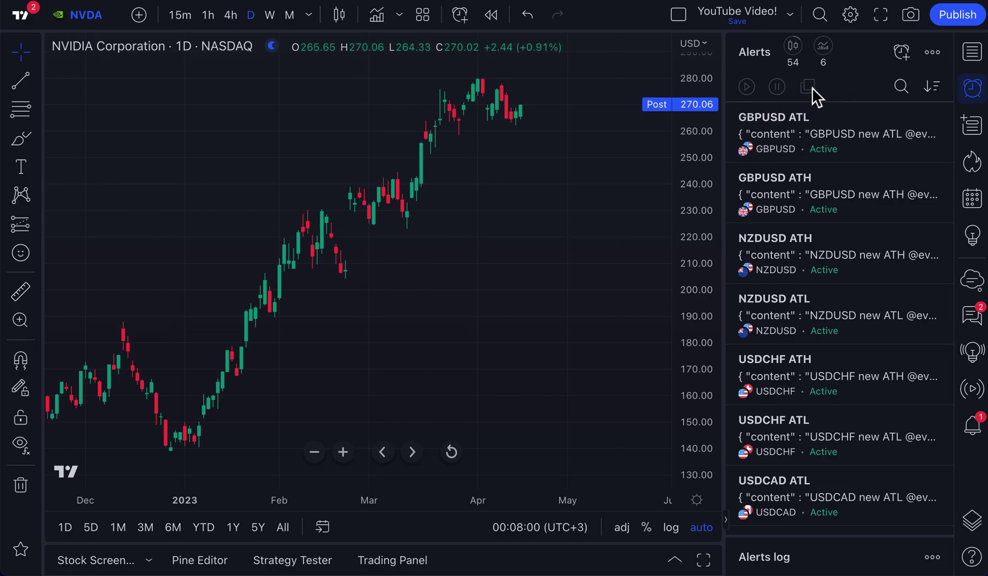
pyautogui.moveTo(793, 47)
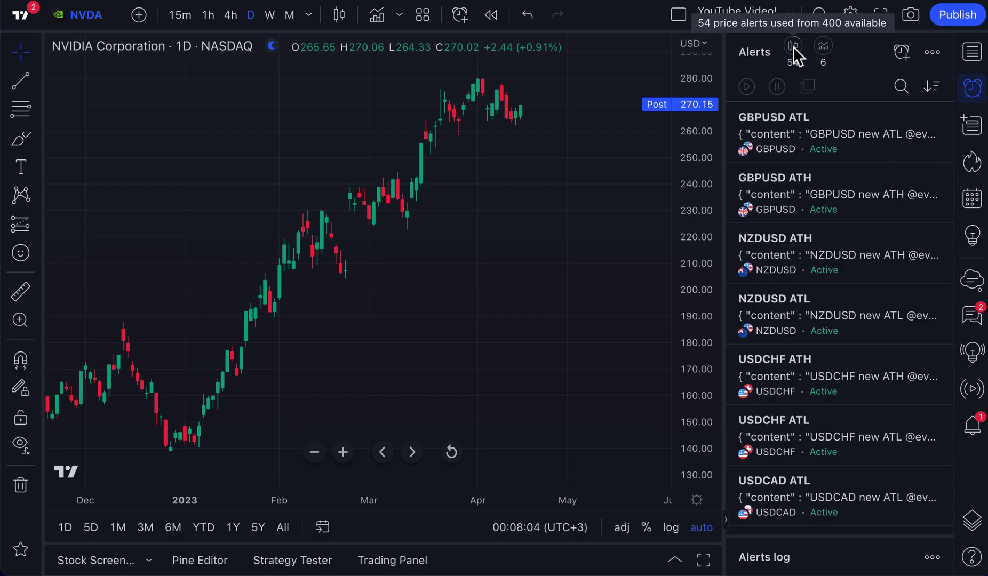
pyautogui.moveTo(823, 46)
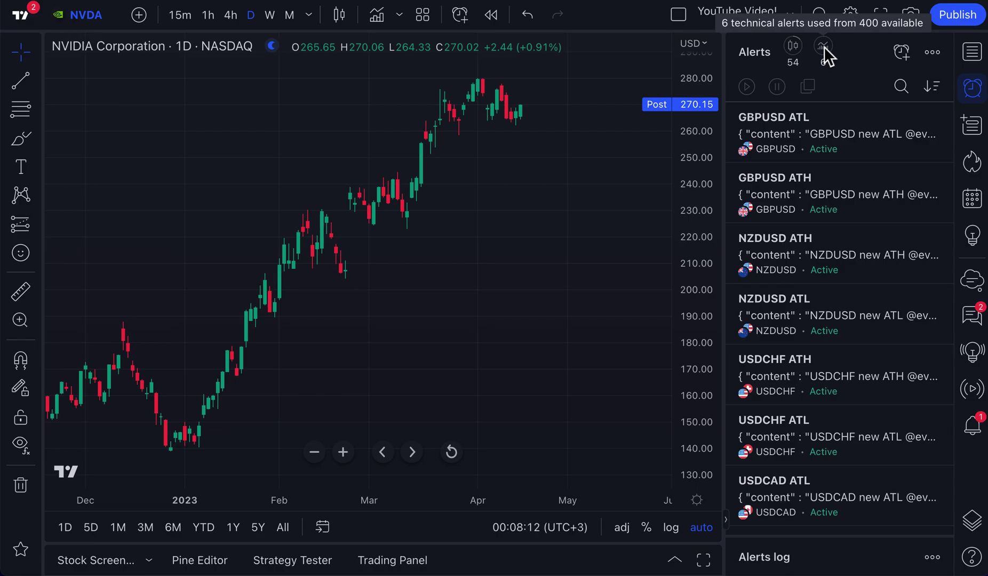
pyautogui.scroll(3, 434, 292)
pyautogui.scroll(-3, 434, 291)
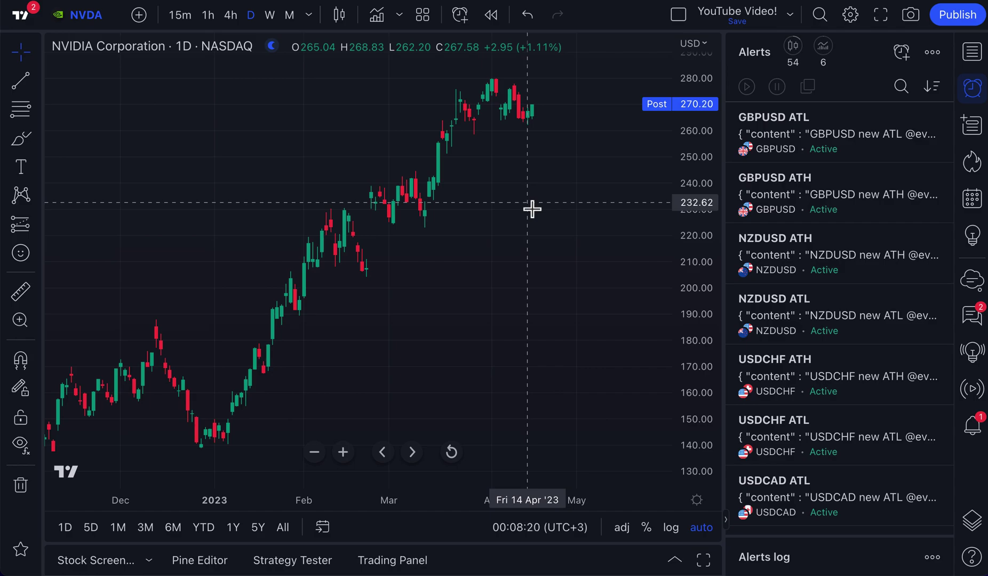
# - Add a text note reading "Price Alerts and Technical Alerts" to the empty chart area below the price candles
pyautogui.click(22, 168)
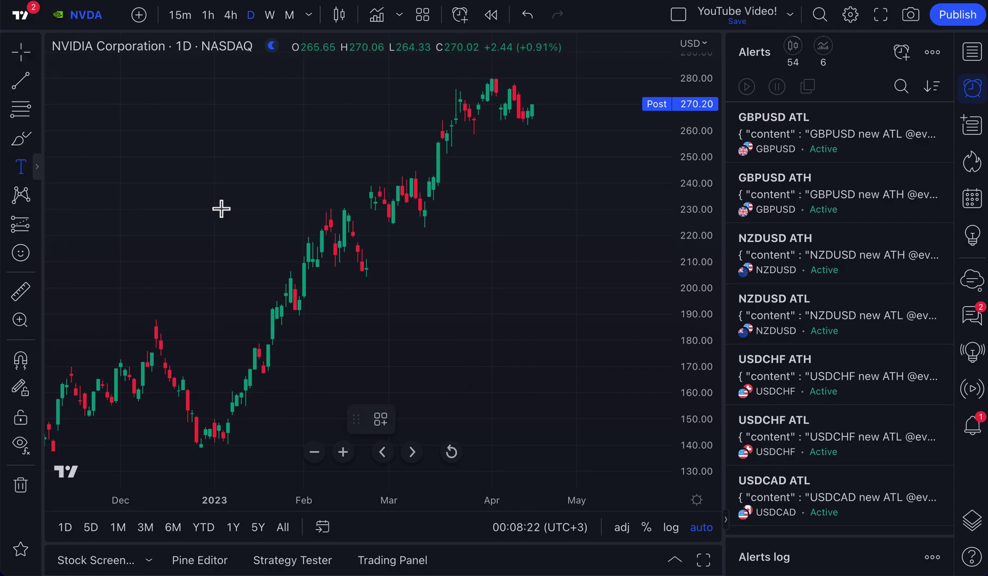
pyautogui.click(410, 322)
pyautogui.write('Priece')
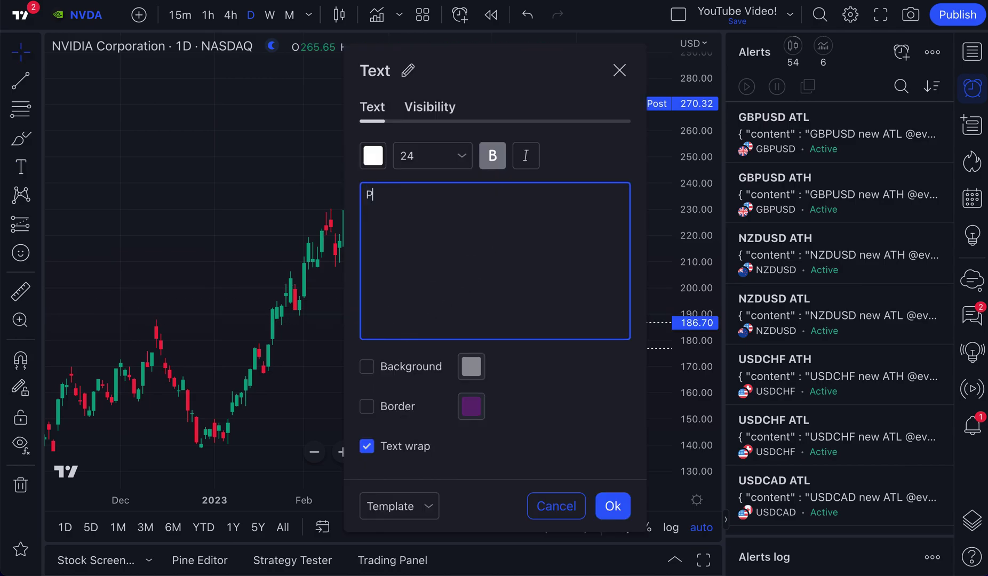
pyautogui.write('e Alerts and Technical Alerts')
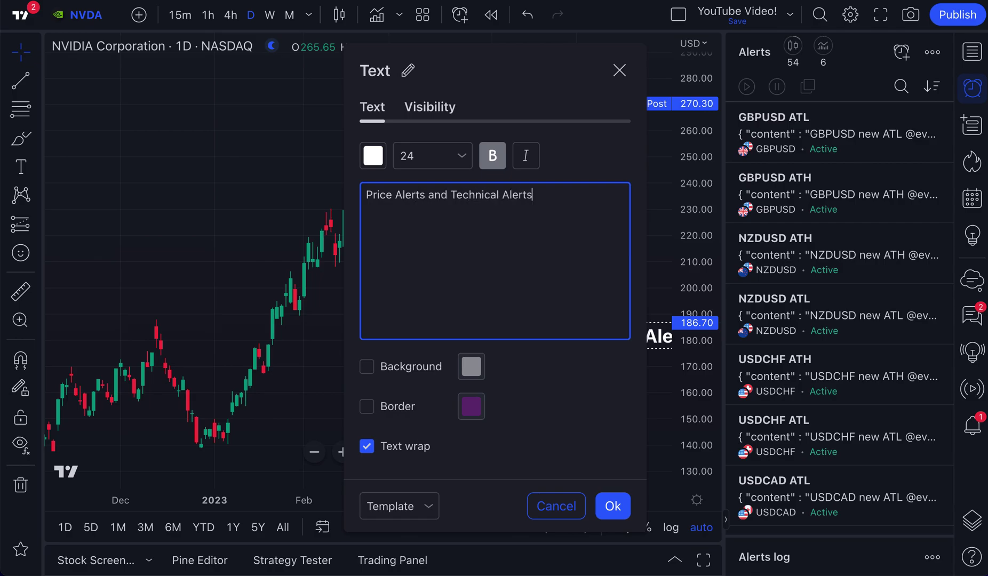
pyautogui.click(613, 506)
# - Reposition the text note slightly lower and nearer the chart's middle, and underline "Price Alerts" and "Technical Alerts" with brush strokes
pyautogui.moveTo(566, 326); pyautogui.dragTo(445, 349)
pyautogui.click(325, 389)
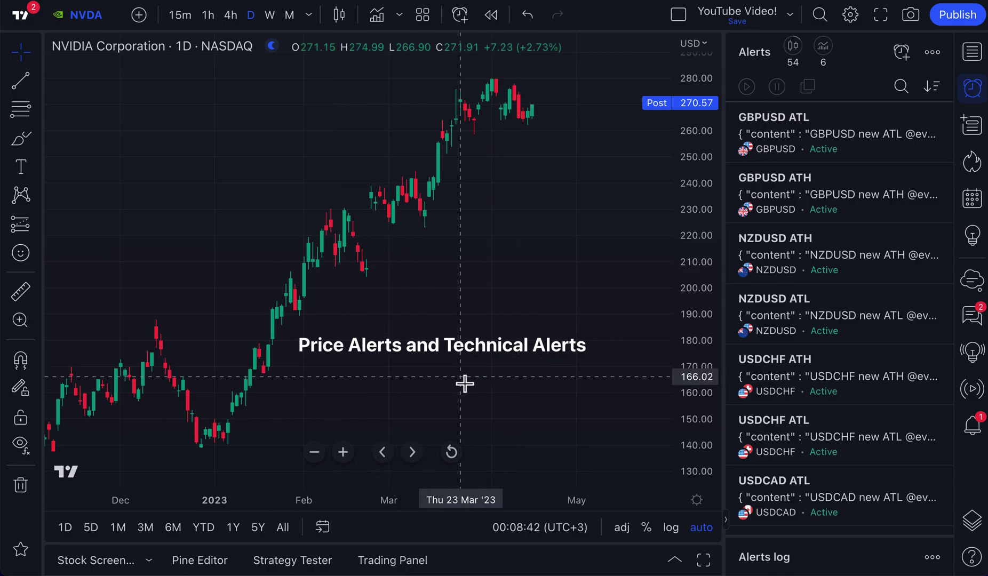
pyautogui.click(21, 140)
pyautogui.moveTo(307, 362); pyautogui.dragTo(584, 362)
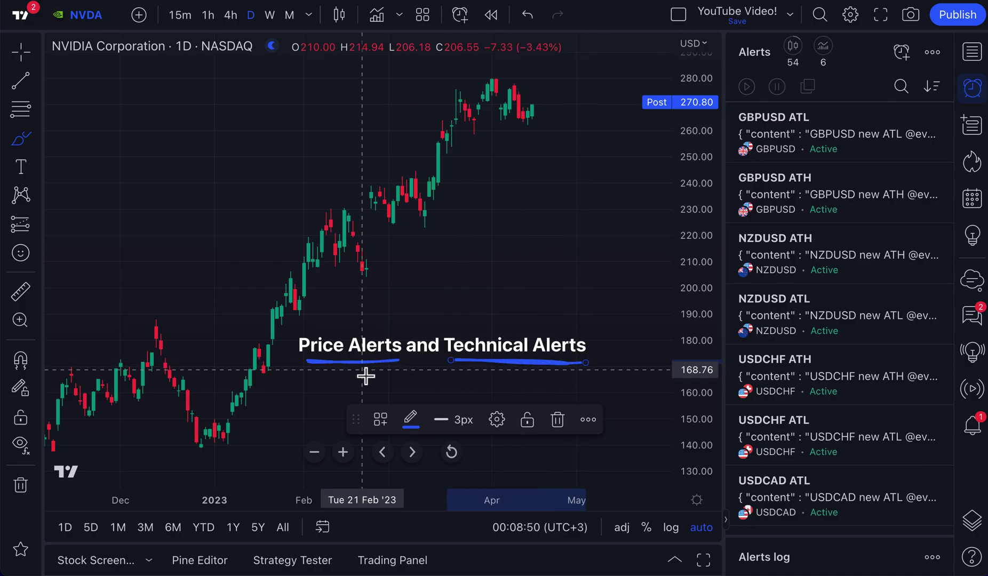
# - Hide and reopen the alerts list to review the technical alert usage, the sorting options and the GBPUSD ATL alert's details
pyautogui.click(973, 92)
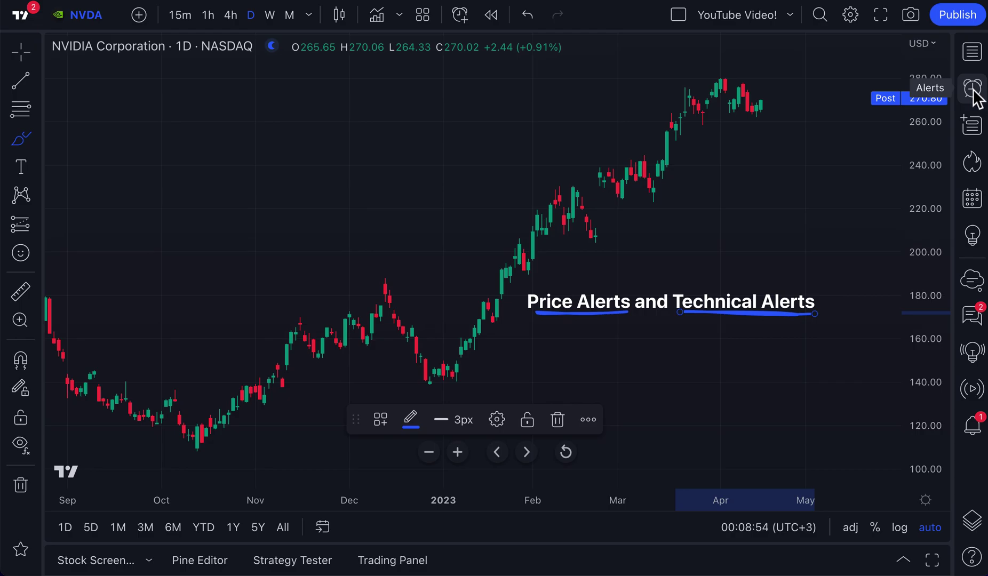
pyautogui.click(973, 91)
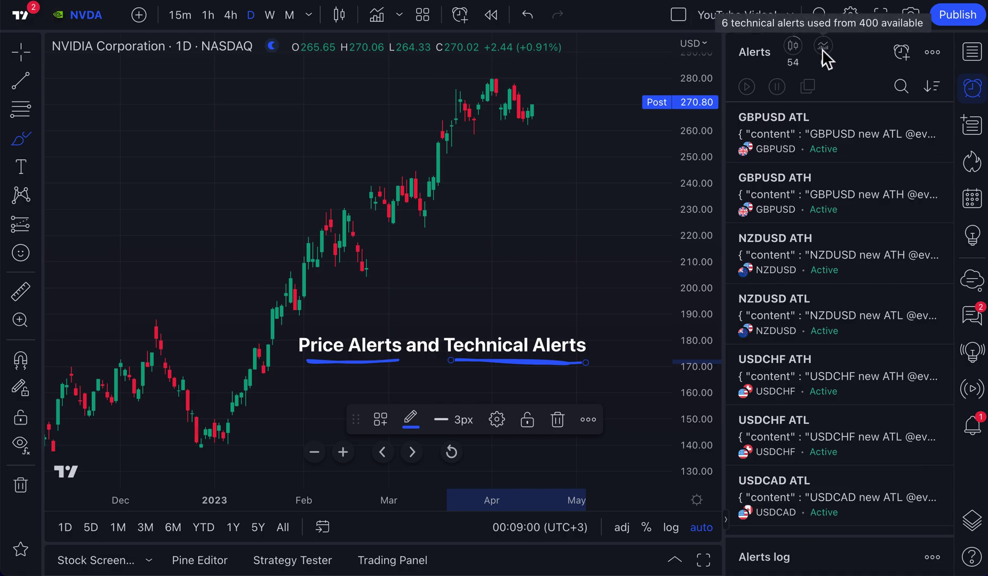
pyautogui.click(931, 87)
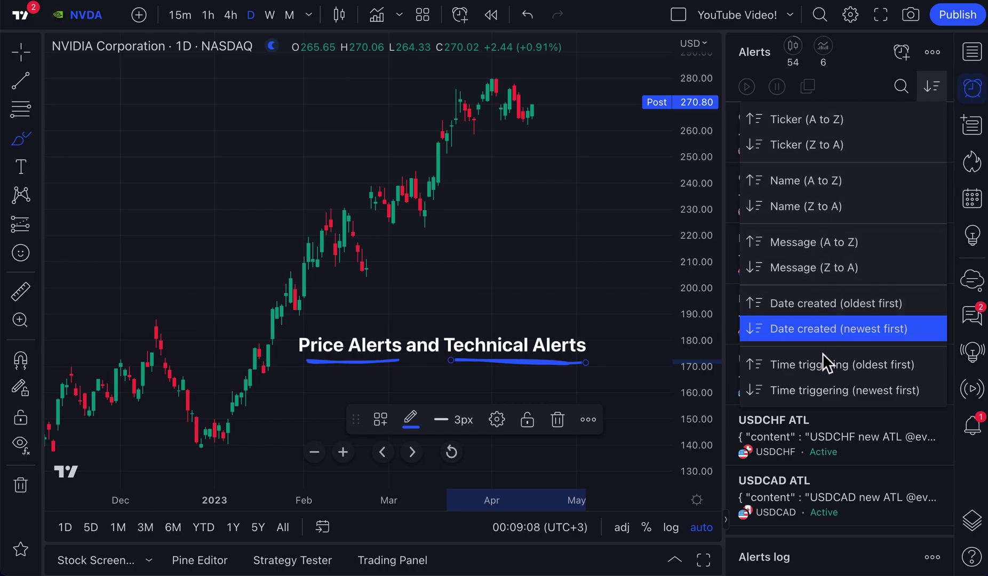
pyautogui.click(860, 80)
pyautogui.moveTo(848, 129)
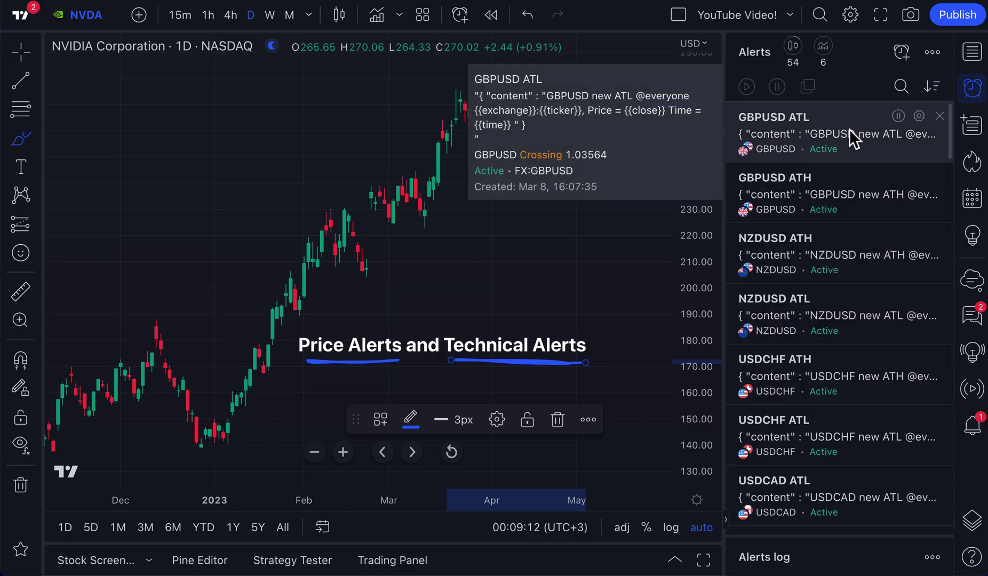